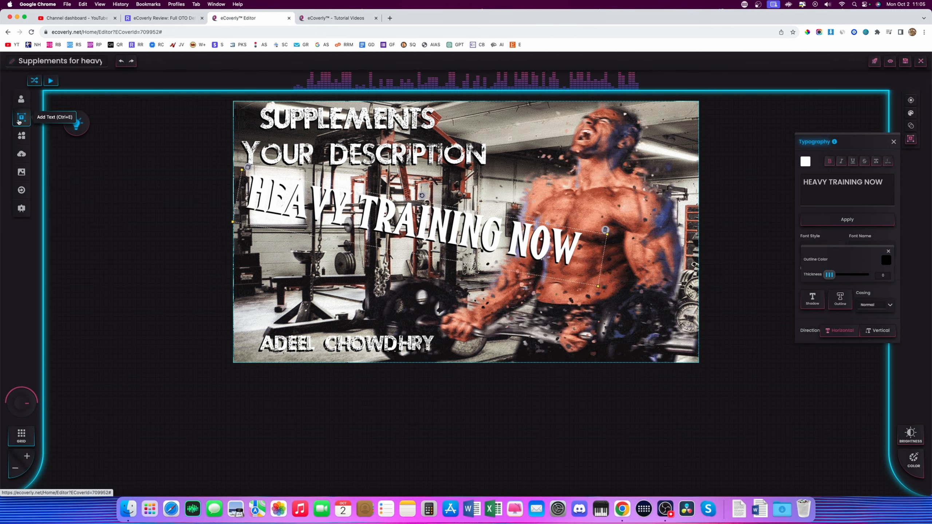
Add the text "This is the new text" to the cover, place it between the slanted headline and the author name, and colour it white
left_click(21, 118)
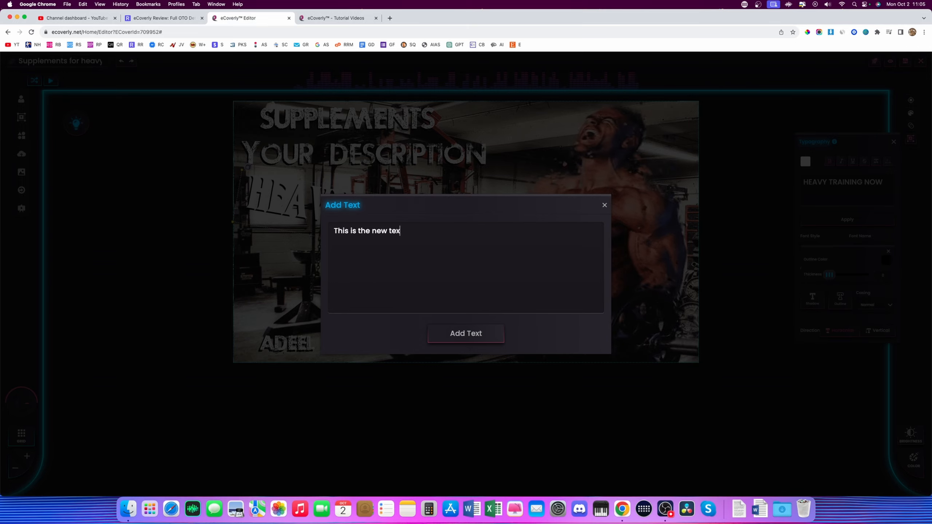
left_click(493, 328)
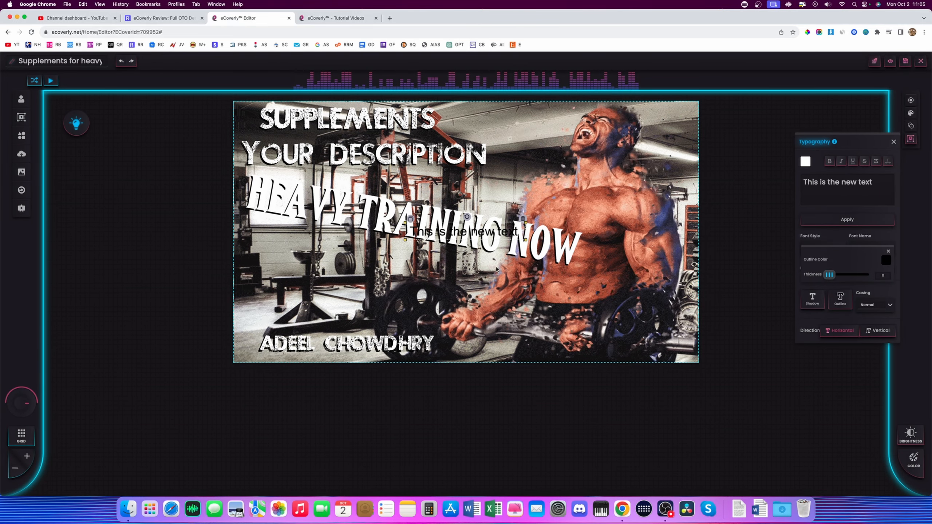
left_click_drag(391, 261, 316, 282)
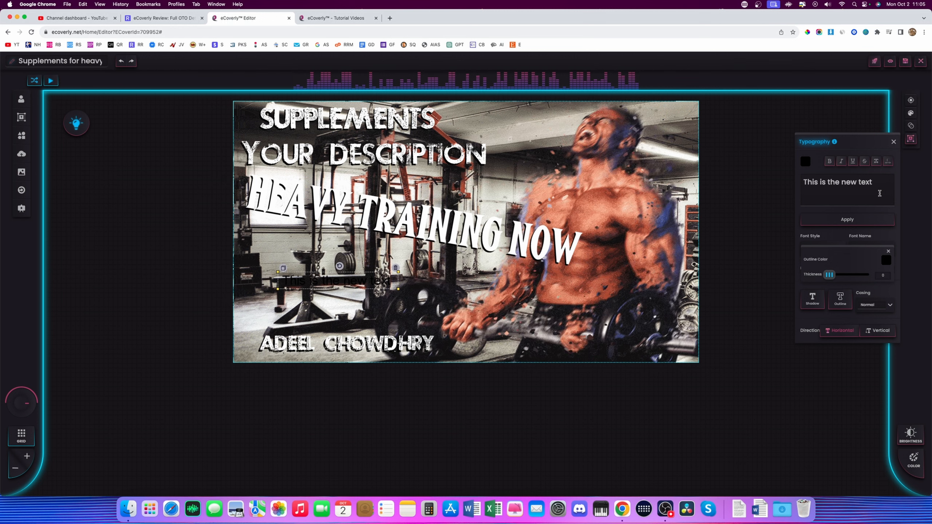
left_click(807, 163)
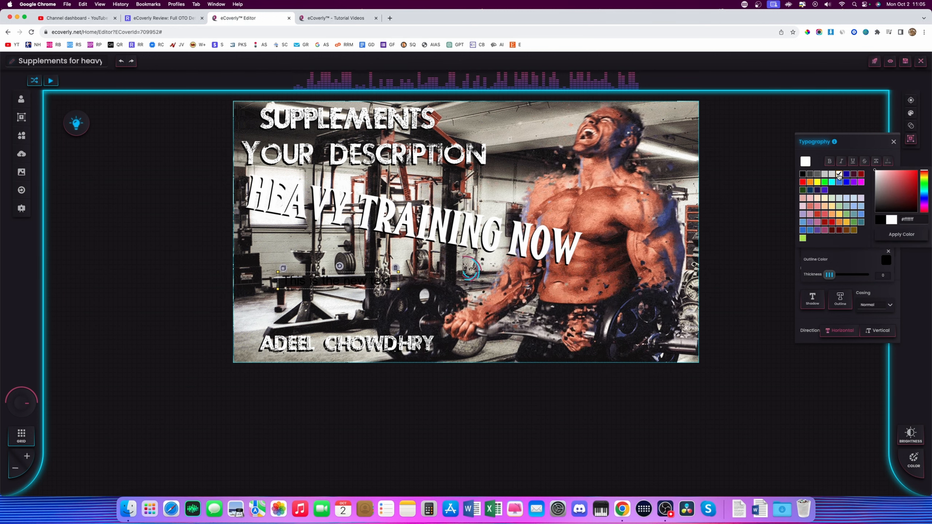
left_click(839, 175)
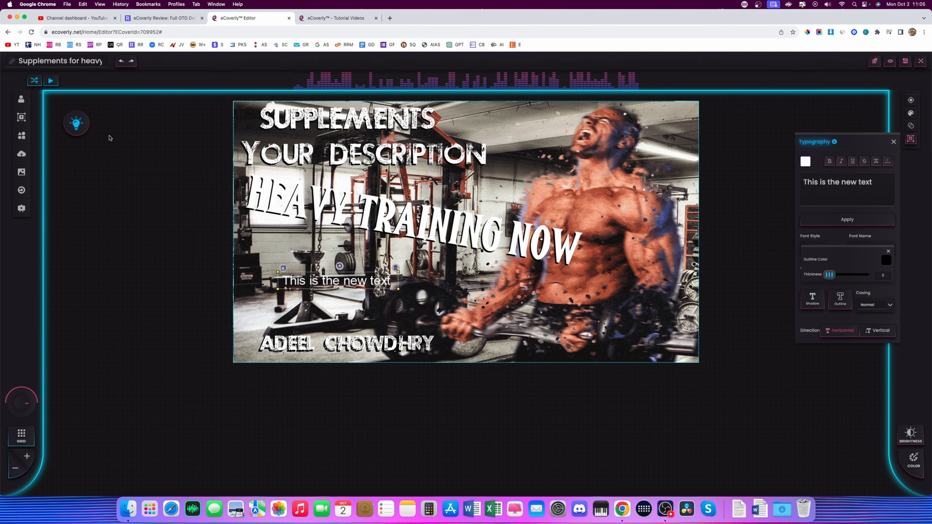
Look through the black-and-white clipart categories, the coloured clipart and the shapes
left_click(21, 136)
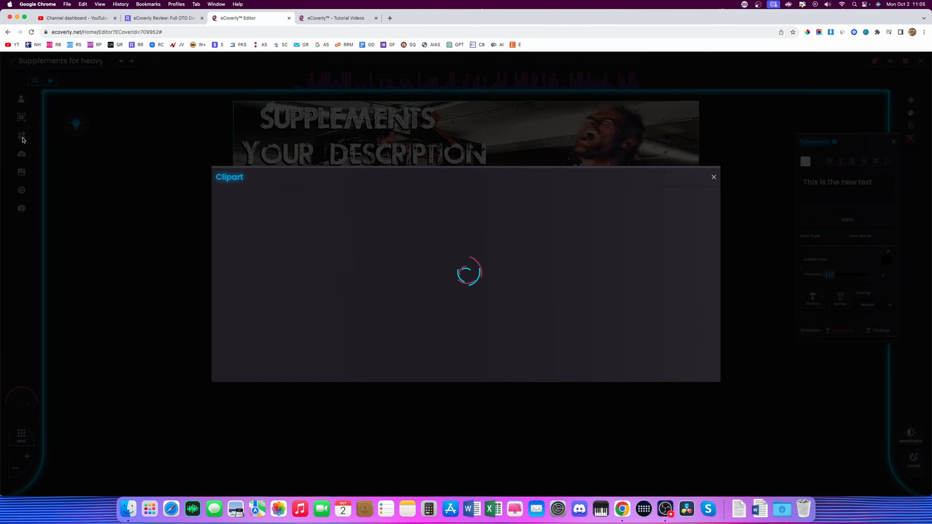
scroll(312, 300, "down", 3)
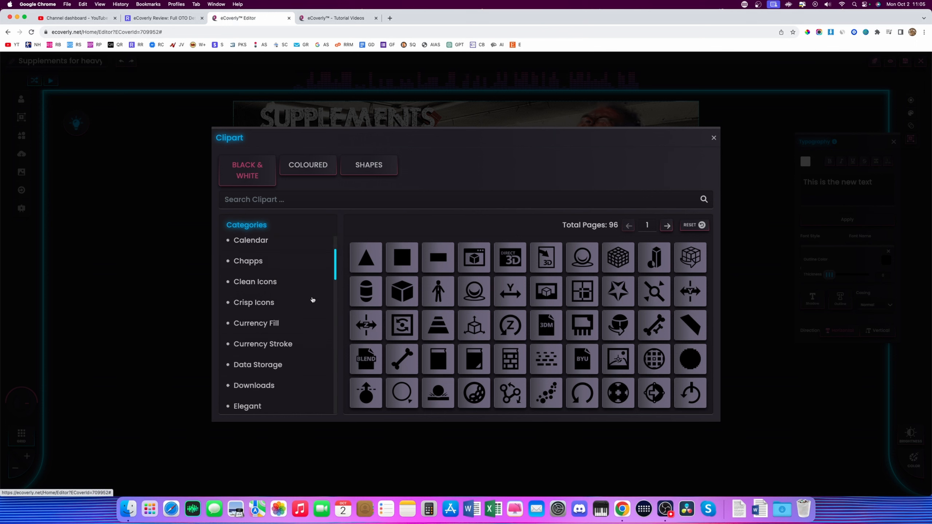
scroll(308, 283, "up", 3)
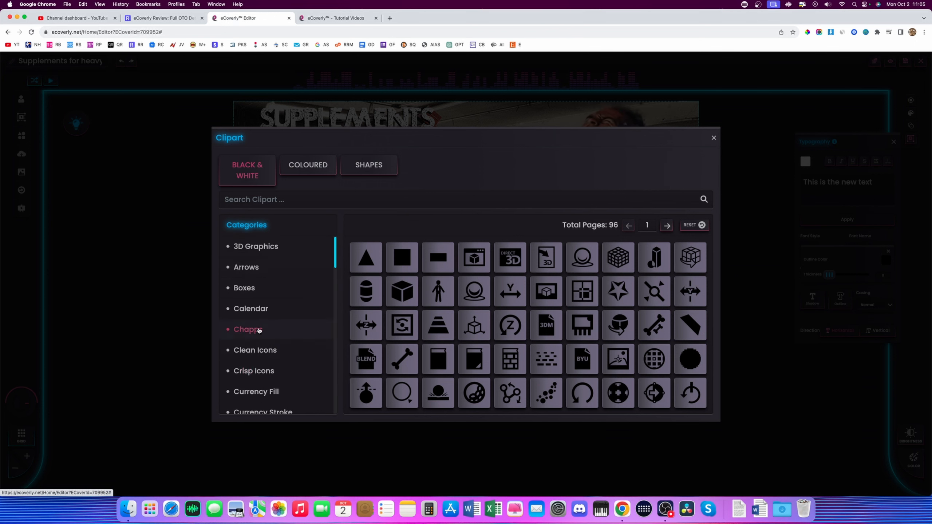
scroll(278, 357, "down", 15)
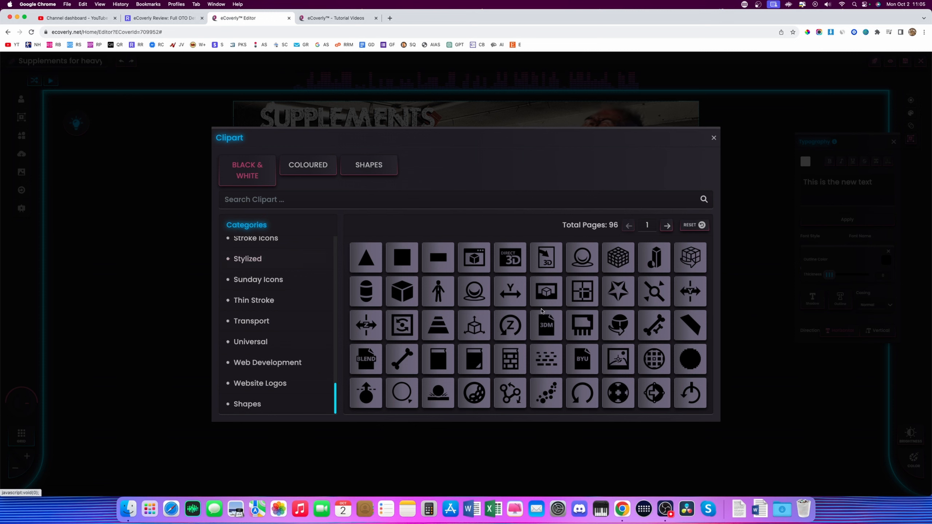
left_click(314, 176)
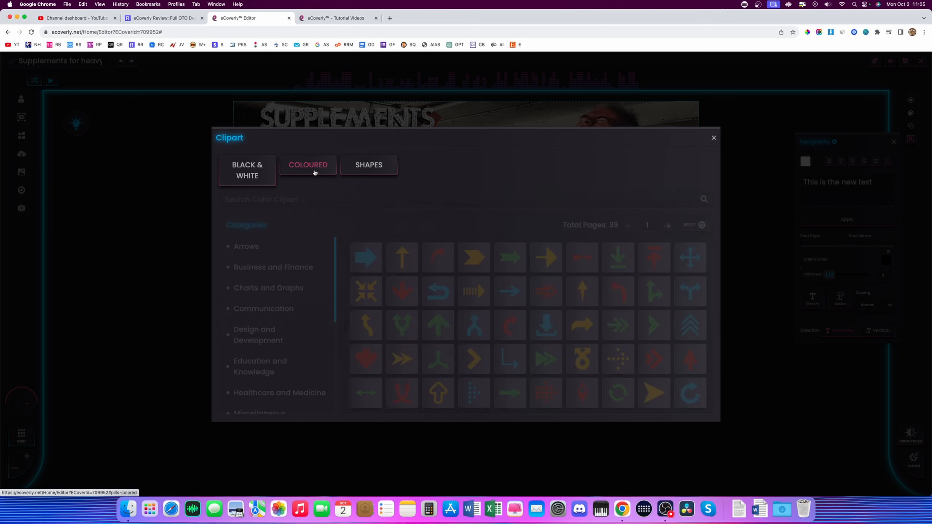
left_click(373, 171)
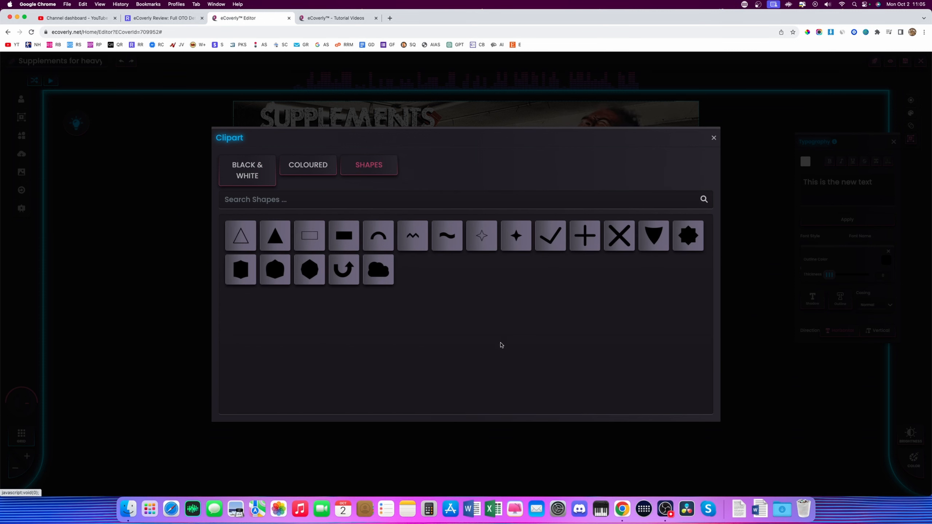
left_click(244, 173)
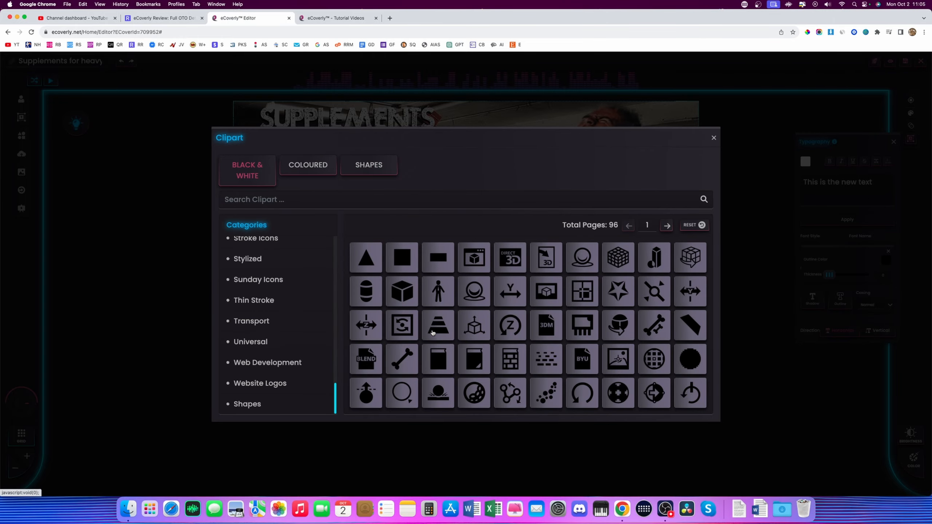
Insert the black standing-man clipart over the bodybuilder and delete it from the cover
left_click(442, 291)
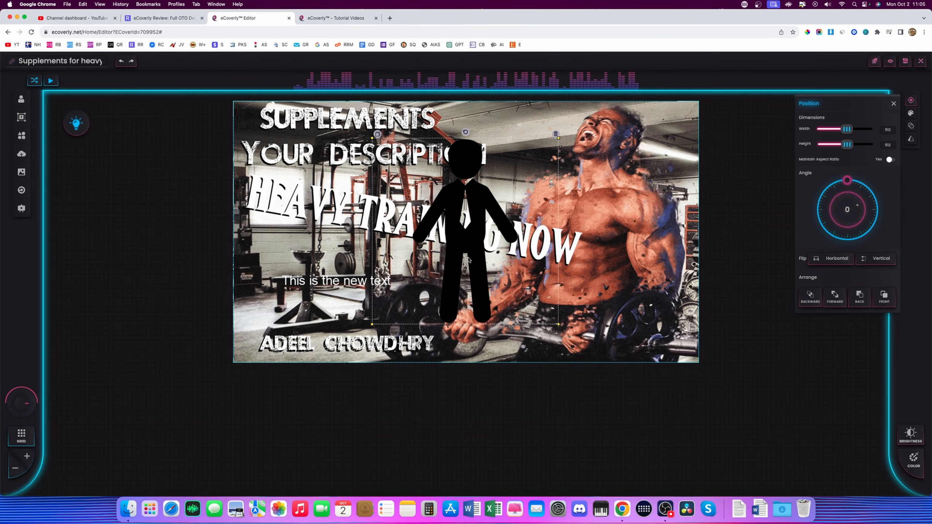
left_click_drag(471, 220, 638, 219)
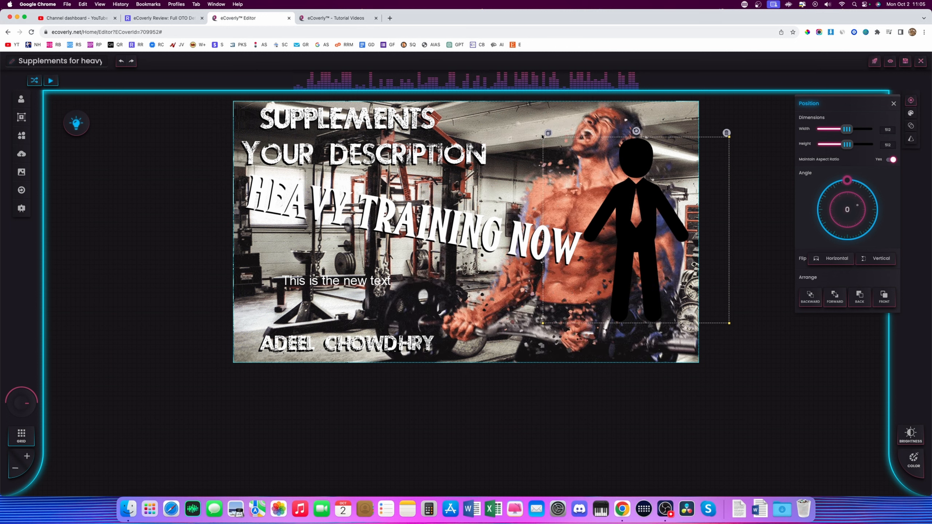
left_click(560, 150)
left_click(561, 150)
left_click(561, 150)
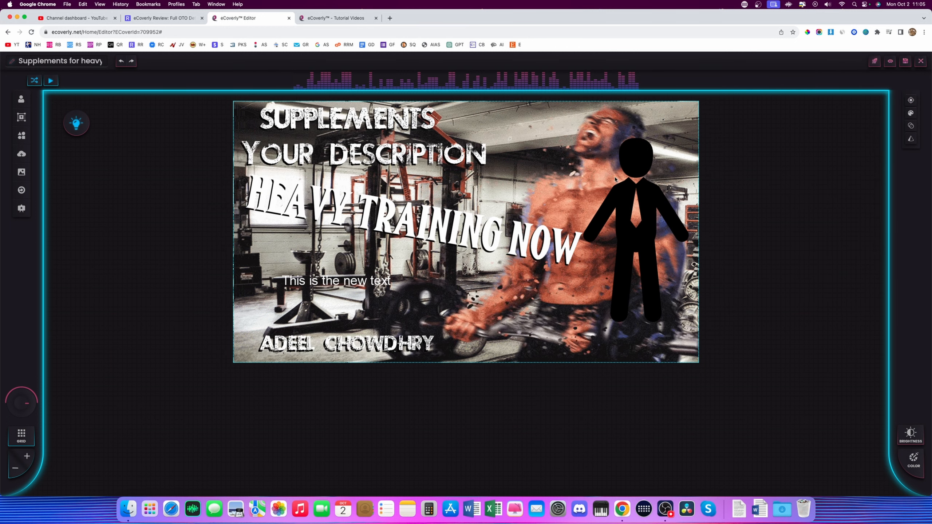
left_click(624, 161)
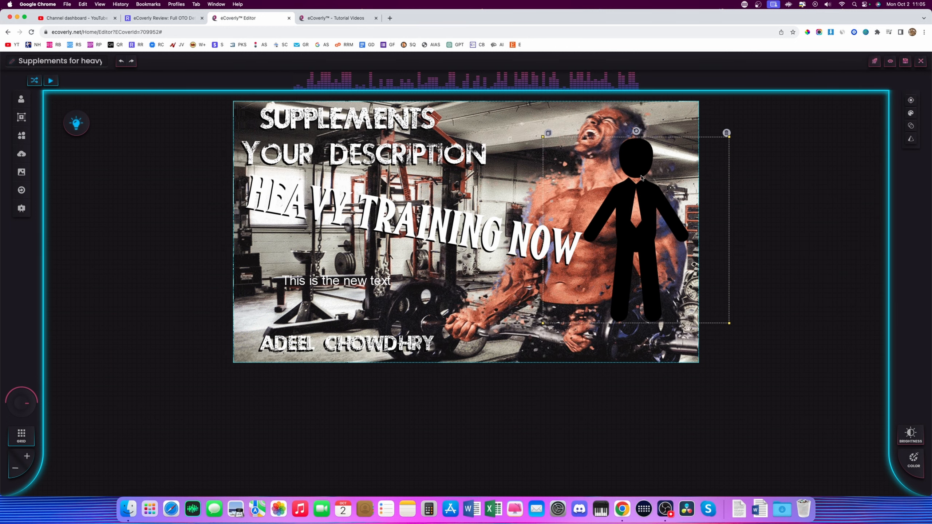
left_click(726, 133)
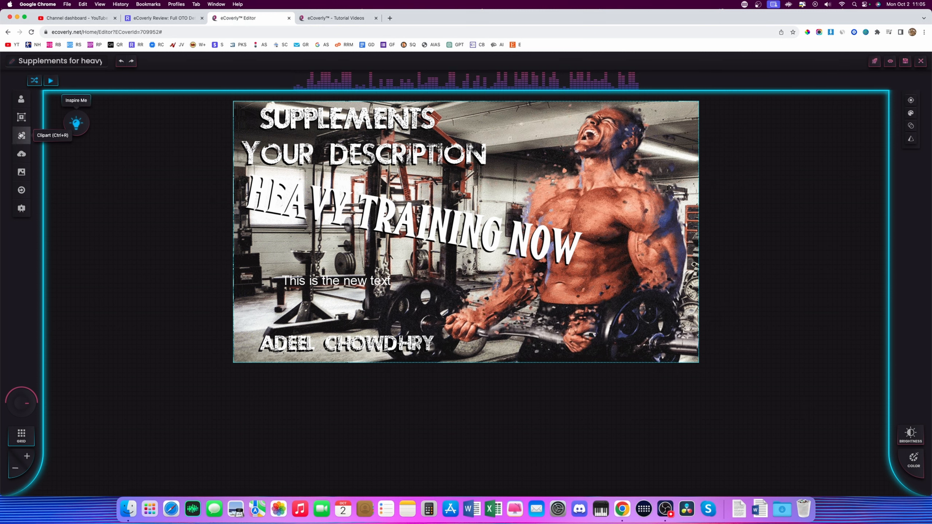
Insert the animated man with a brown vest and teal trousers from the library's animated images
left_click(21, 156)
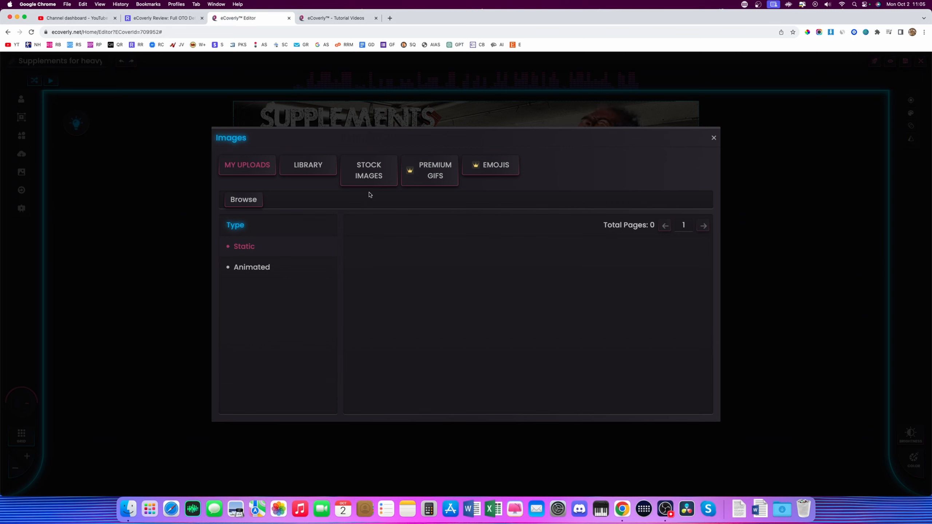
left_click(314, 174)
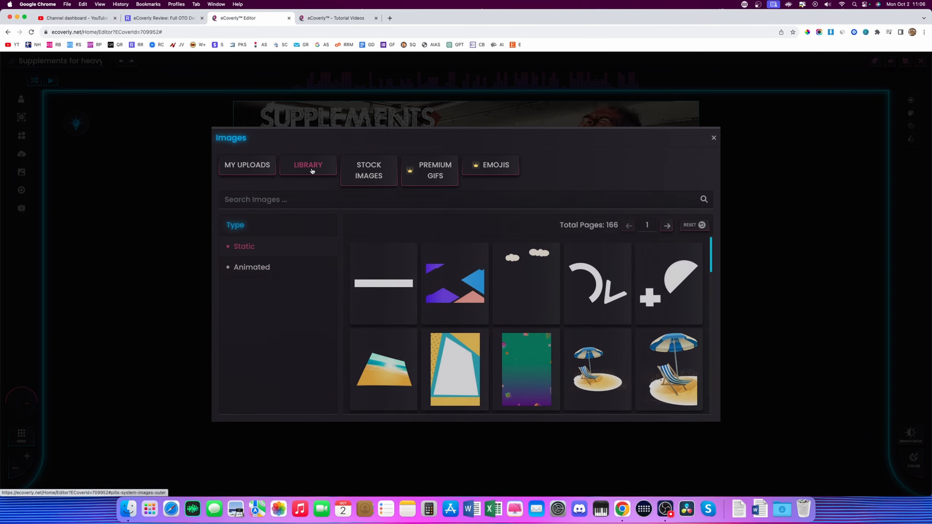
left_click(259, 268)
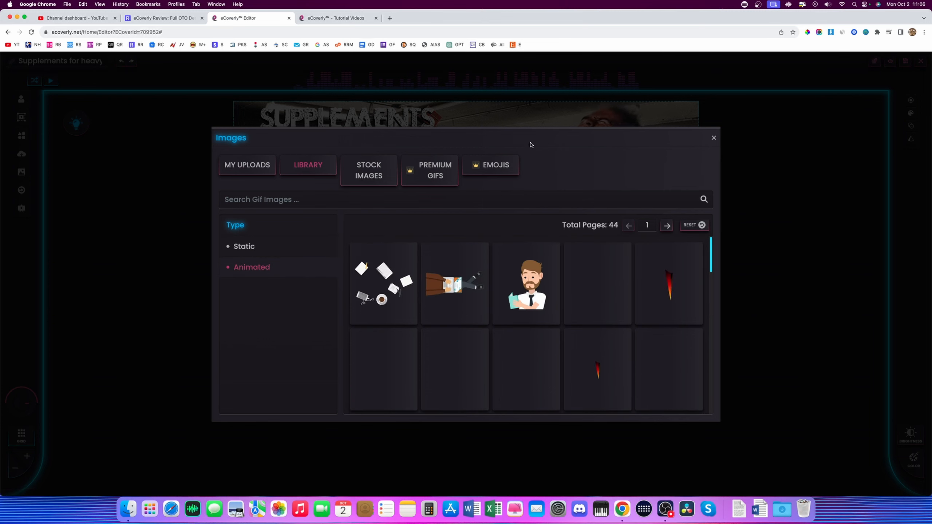
scroll(664, 320, "down", 2)
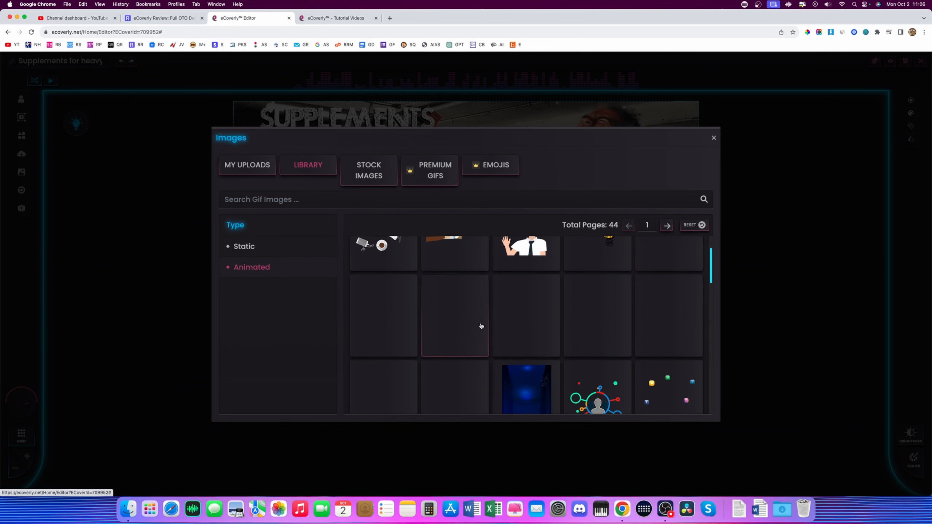
scroll(481, 325, "down", 3)
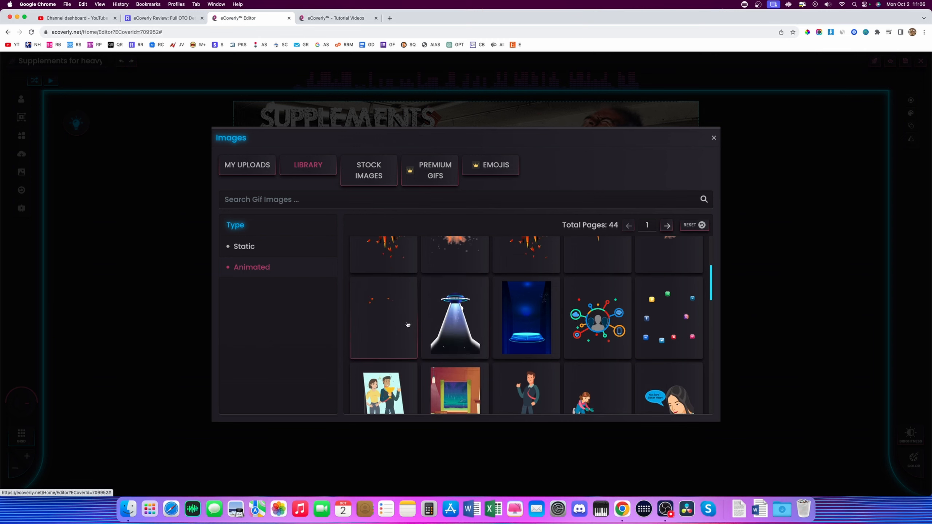
scroll(408, 324, "down", 4)
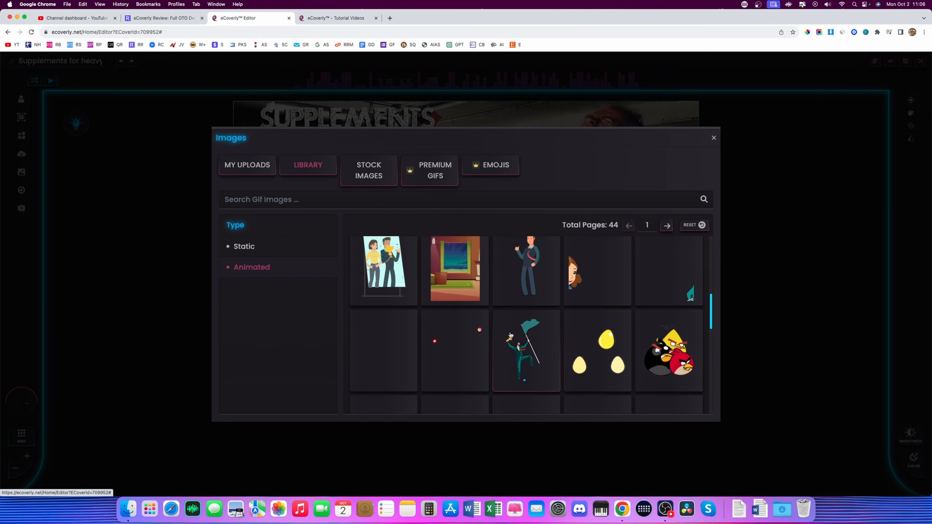
scroll(510, 335, "down", 1)
scroll(510, 335, "down", 3)
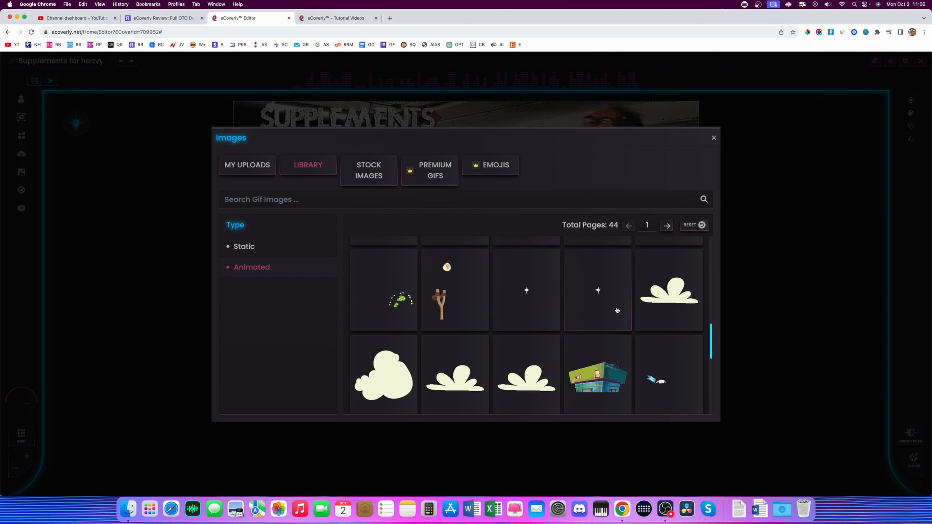
scroll(660, 319, "down", 3)
scroll(467, 322, "down", 3)
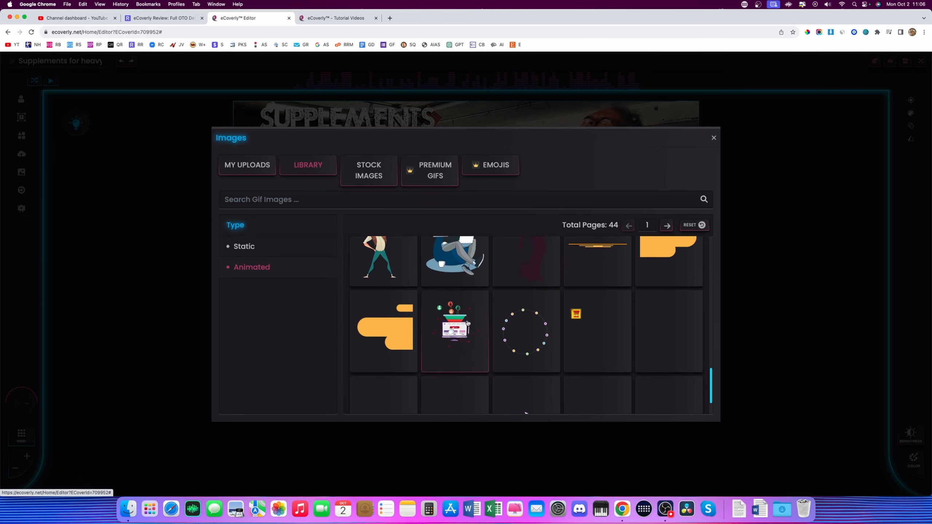
scroll(467, 323, "up", 3)
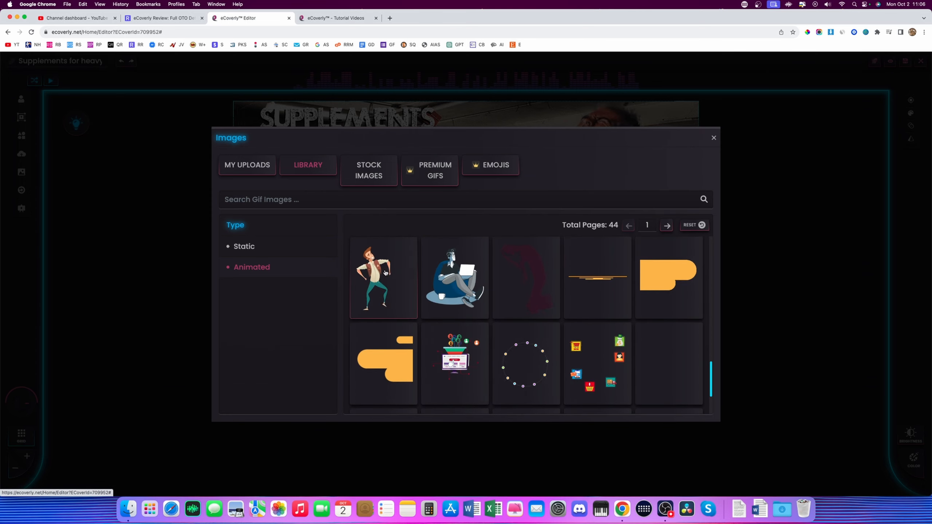
left_click(386, 272)
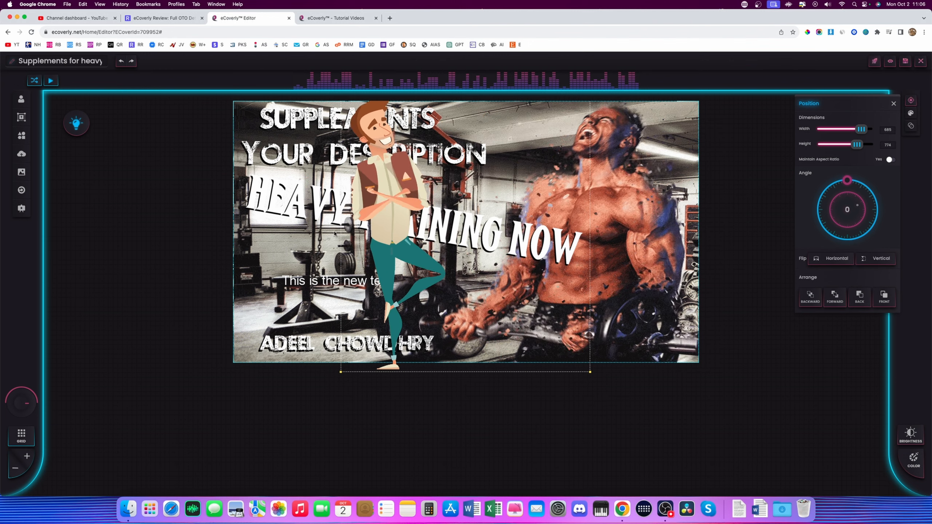
Shrink the animated man to about 210 by 237 and put it in place of the "This is the new text" line
left_click_drag(381, 127, 457, 217)
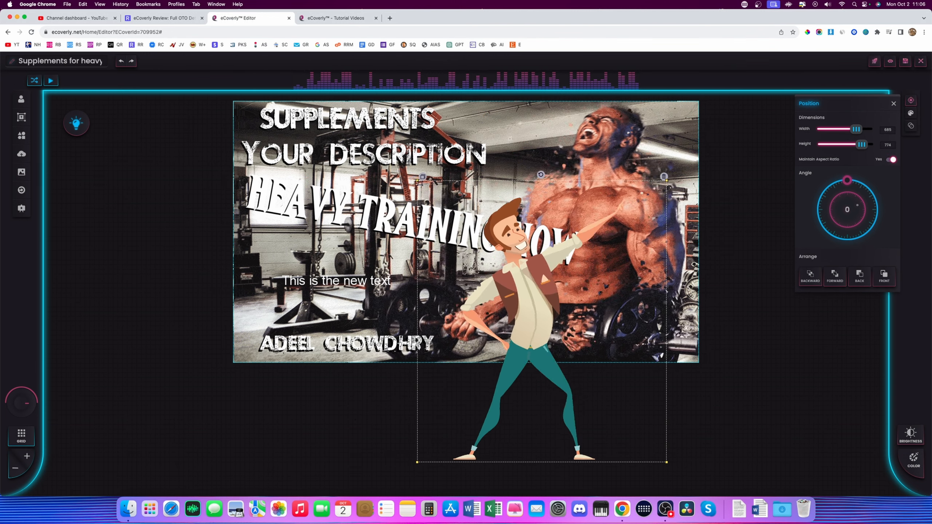
left_click_drag(417, 180, 590, 376)
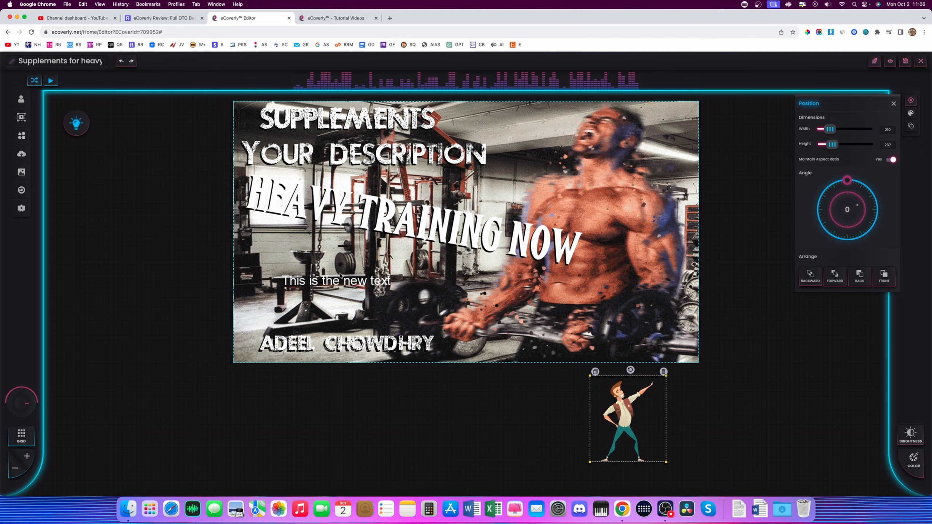
left_click(340, 275)
left_click_drag(605, 418, 266, 274)
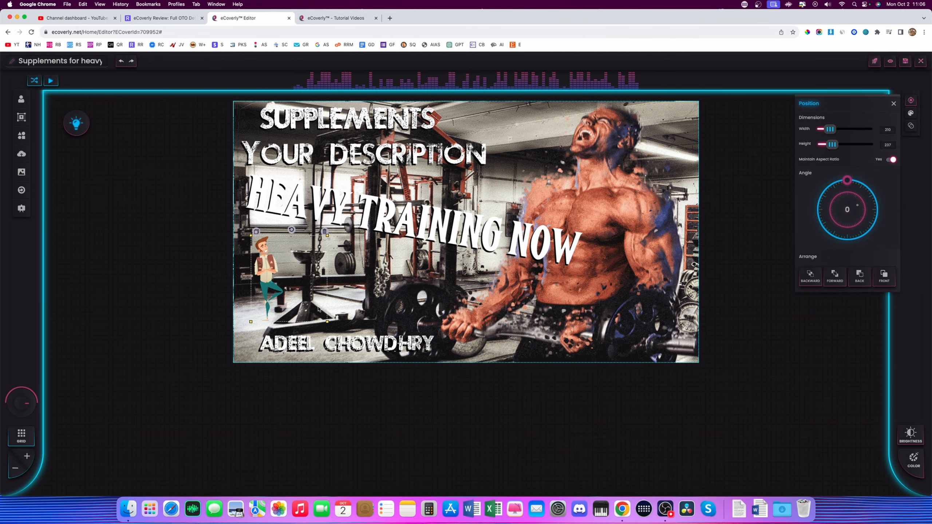
Enlarge the animated man above the author name to about 304 by 343 and rotate it 9 degrees
left_click_drag(327, 321, 341, 330)
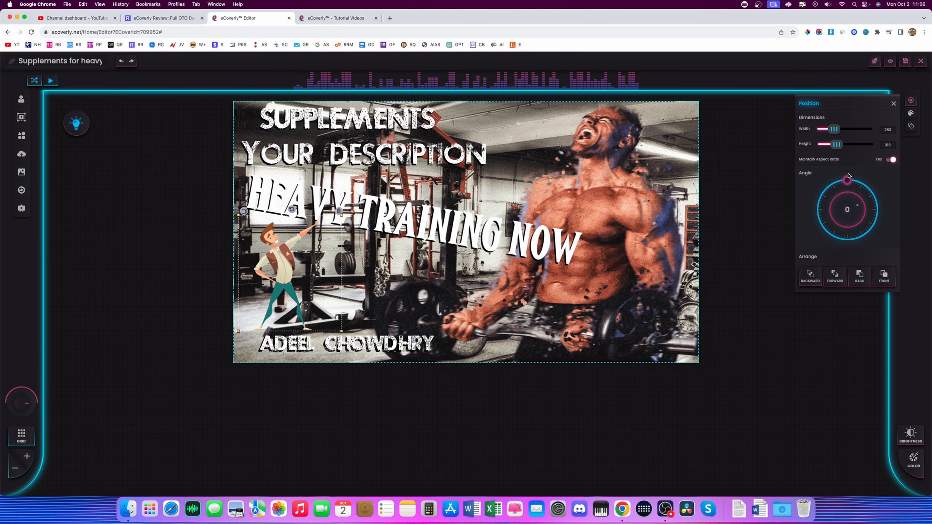
mouse_move(848, 177)
left_mouse_down()
mouse_move(875, 195)
mouse_move(851, 182)
left_mouse_up()
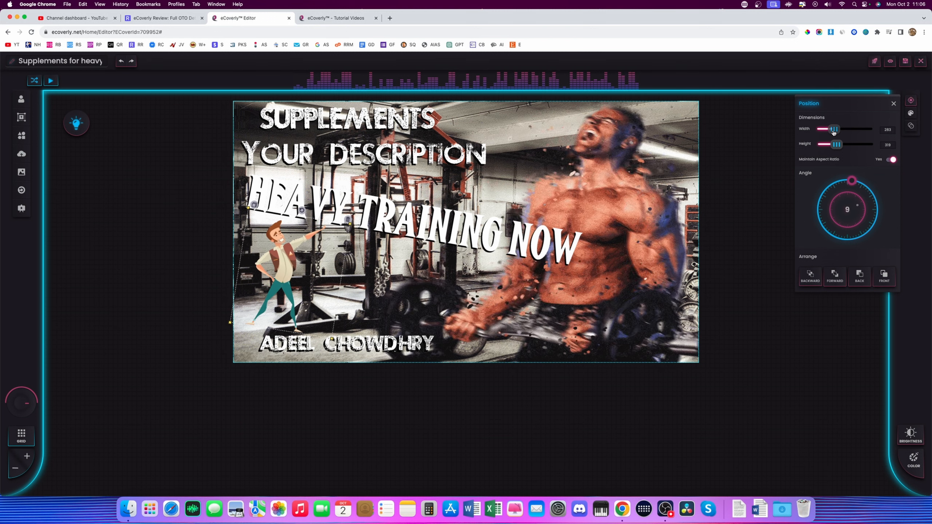
left_click_drag(833, 132, 835, 131)
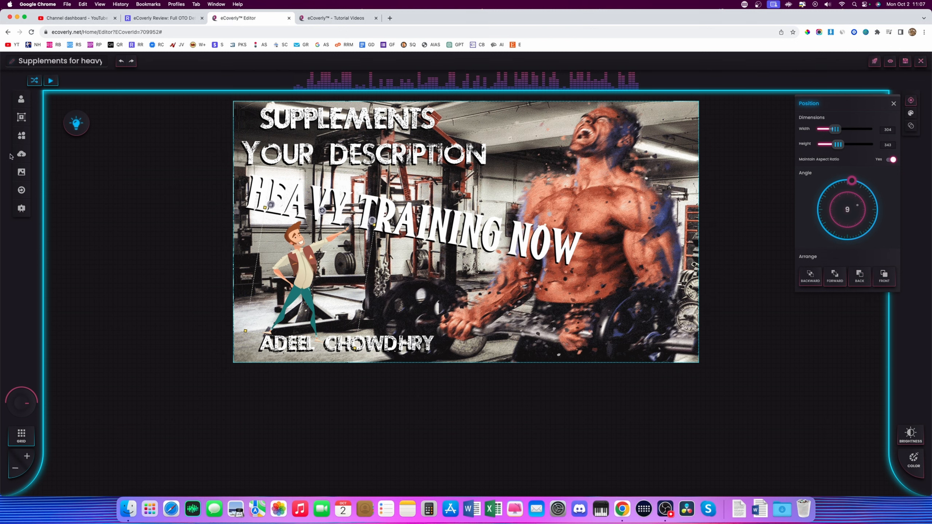
Browse the stock images and the premium GIF characters and categories, from the Arab and Asian to the Black and Christmas sets
left_click(21, 153)
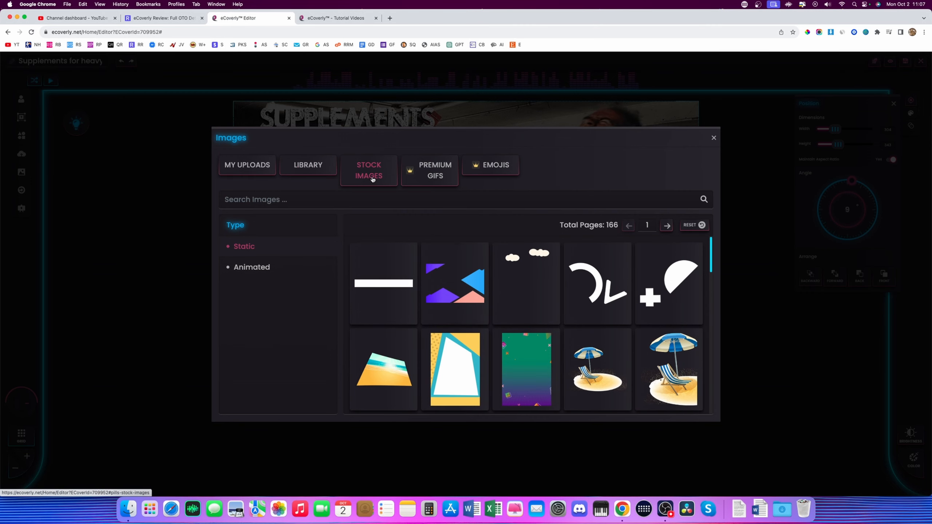
left_click(433, 177)
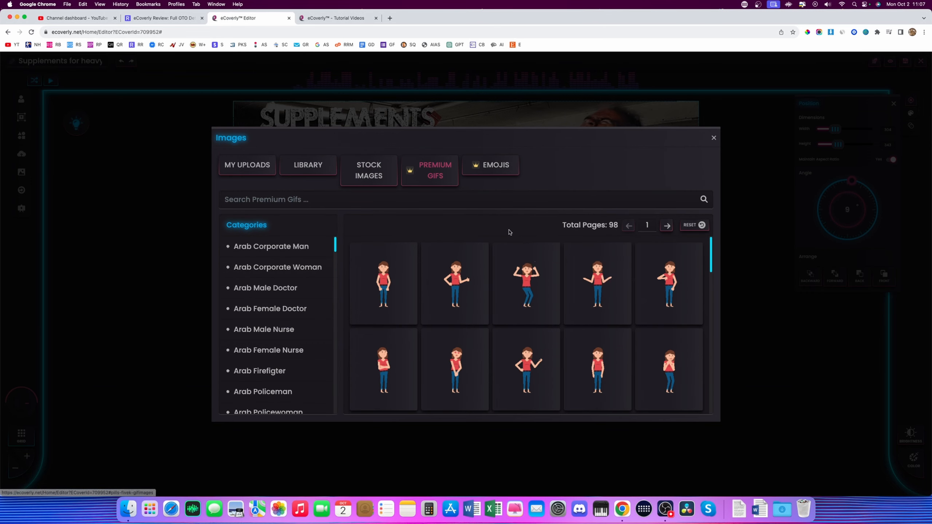
scroll(473, 347, "down", 3)
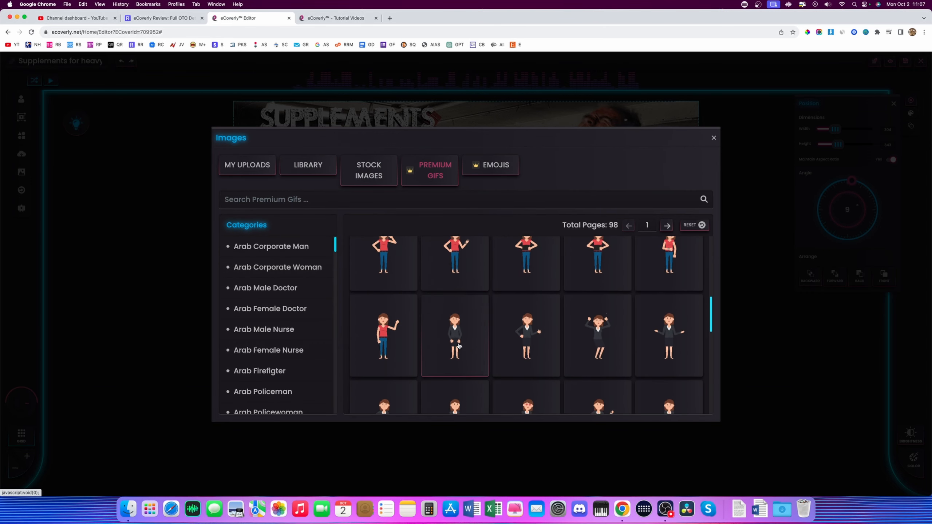
scroll(286, 310, "down", 3)
scroll(286, 316, "down", 3)
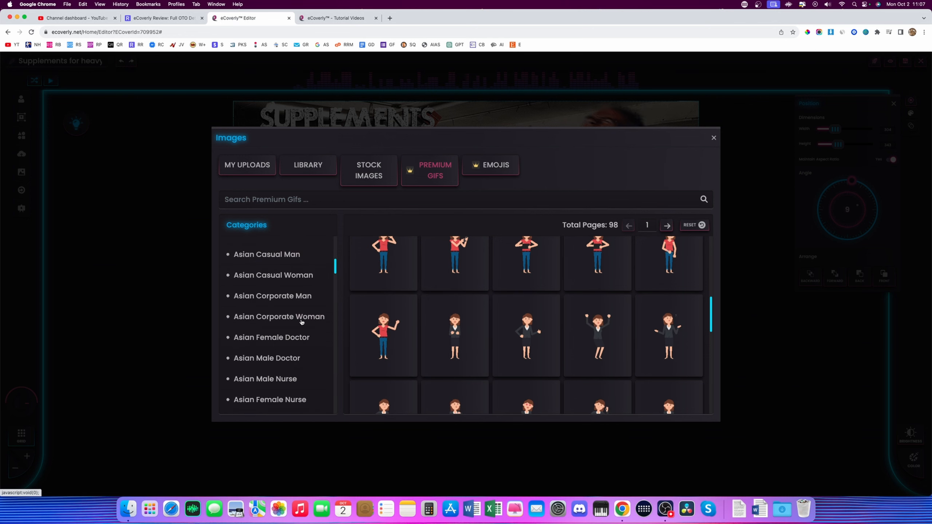
scroll(303, 324, "down", 10)
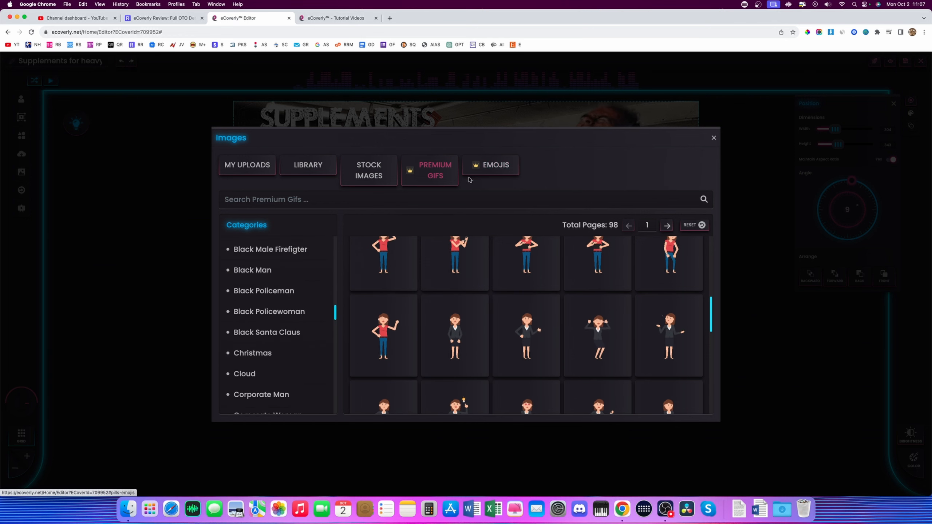
Insert the yellow smiling emoji with clapping hands from the emoji collection onto the cover
left_click(492, 166)
scroll(566, 338, "down", 3)
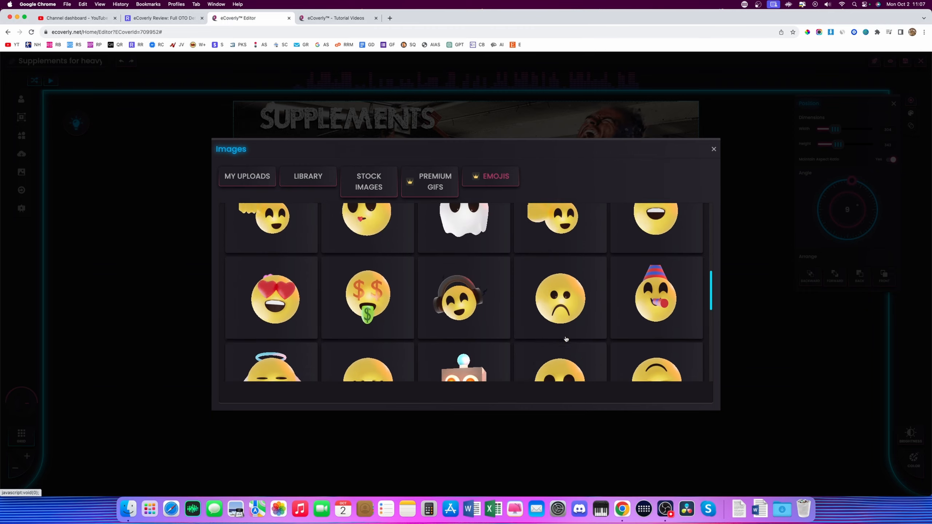
scroll(312, 308, "down", 10)
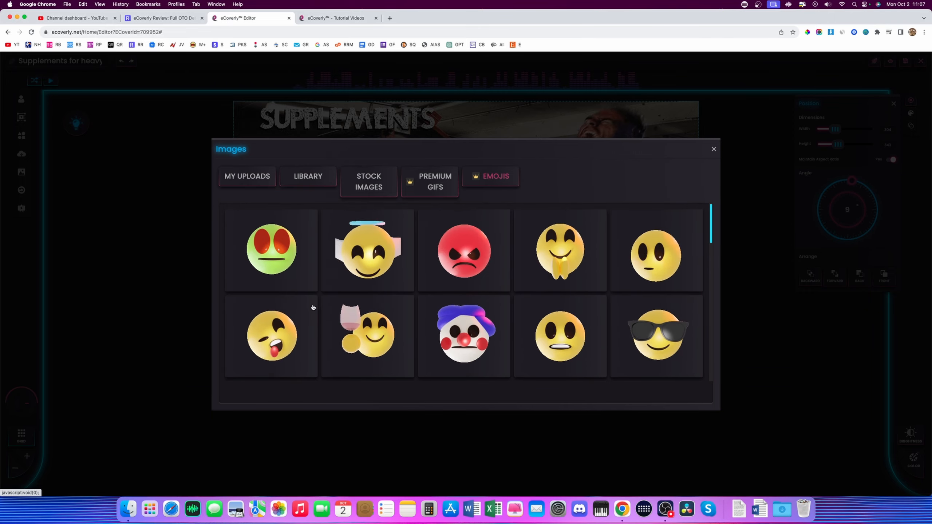
left_click(561, 253)
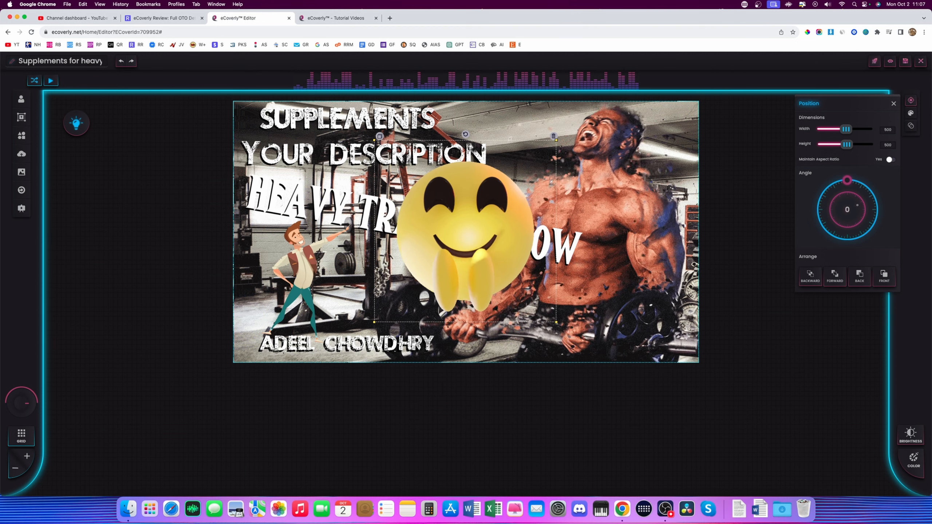
Shrink the clapping emoji to about 256 by 256 and place it beside the bodybuilder's head
left_click_drag(399, 141, 488, 229)
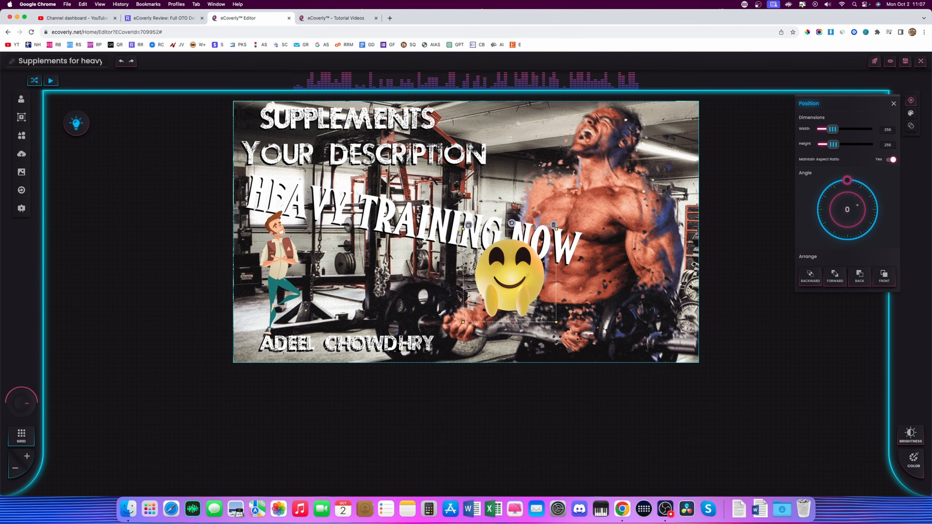
left_click_drag(508, 293, 528, 154)
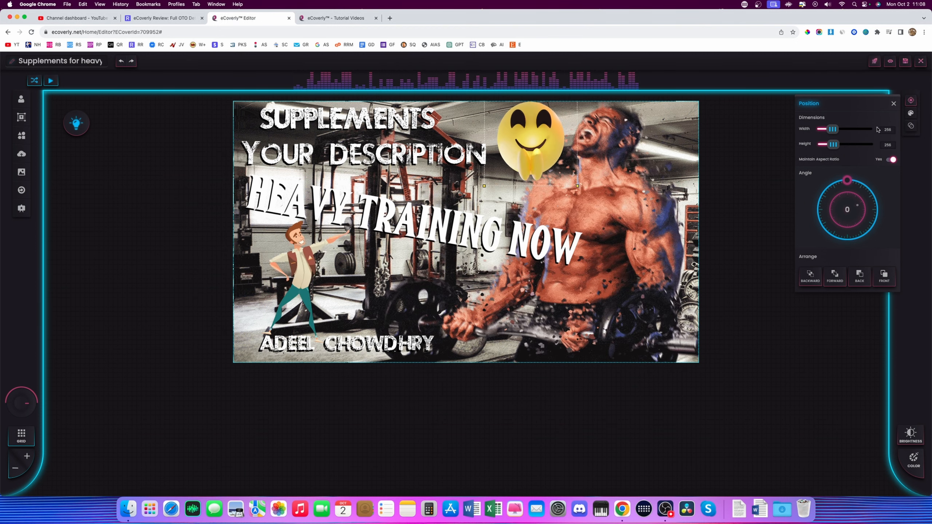
left_click(893, 104)
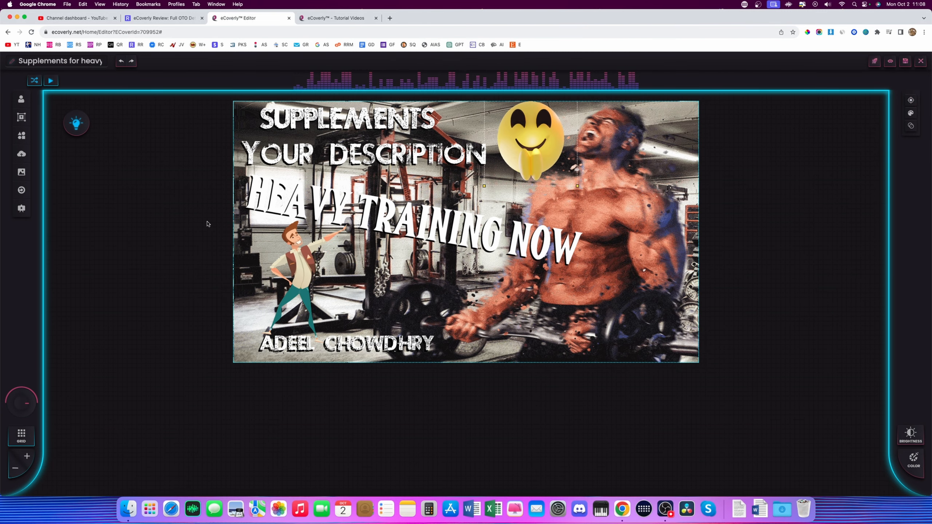
Browse the static and animated backgrounds in the background library
left_click(21, 172)
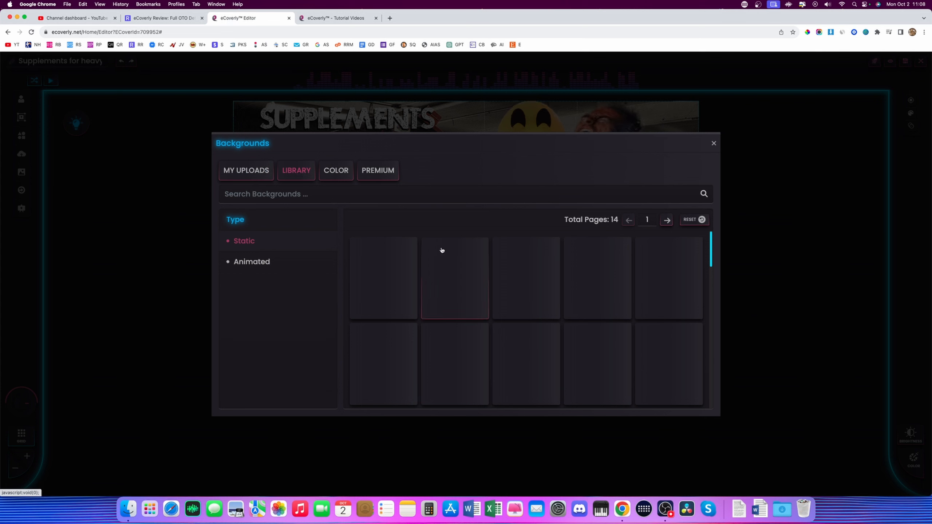
scroll(453, 297, "down", 5)
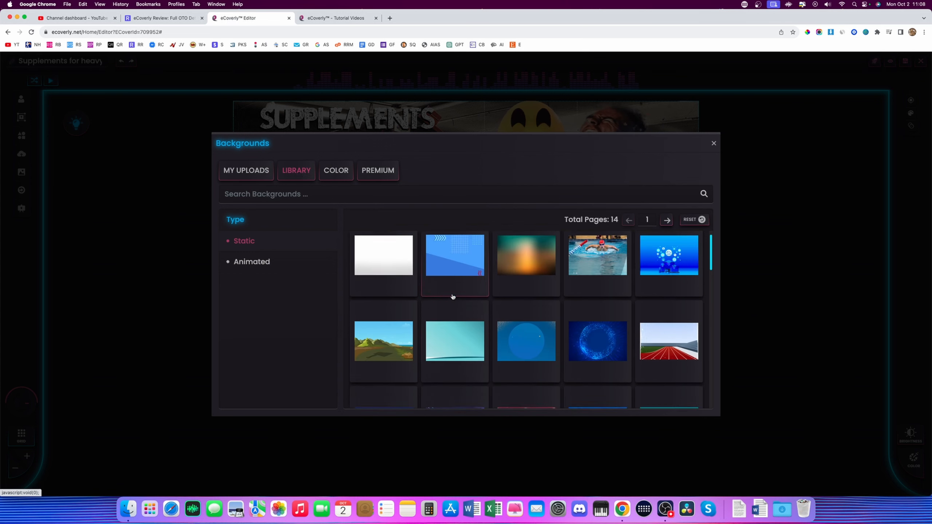
scroll(453, 297, "down", 6)
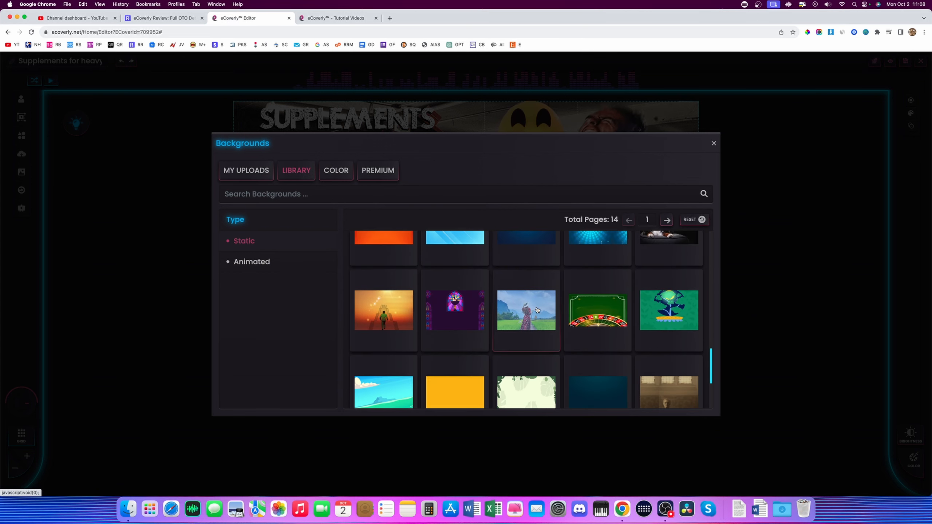
left_click(243, 263)
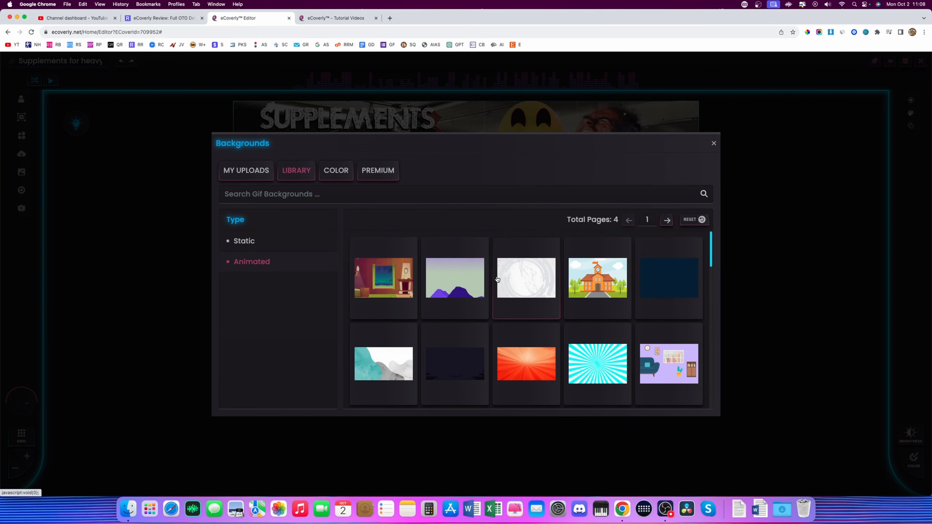
scroll(498, 279, "down", 3)
scroll(497, 279, "up", 5)
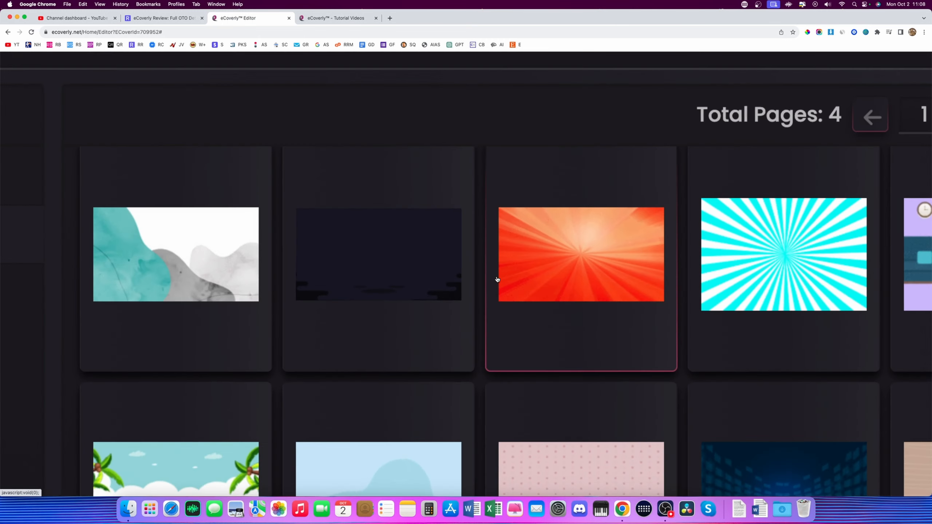
scroll(484, 305, "down", 3)
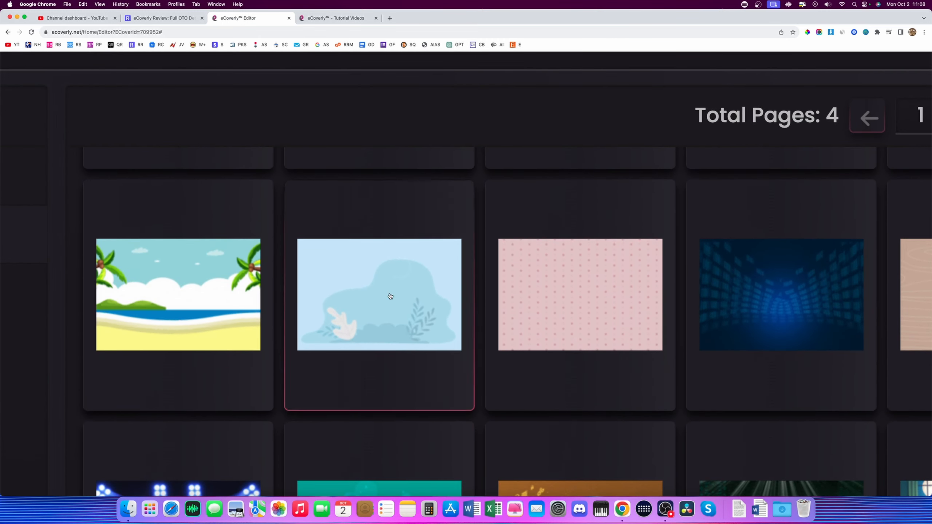
scroll(466, 327, "down", 3)
scroll(465, 326, "down", 1)
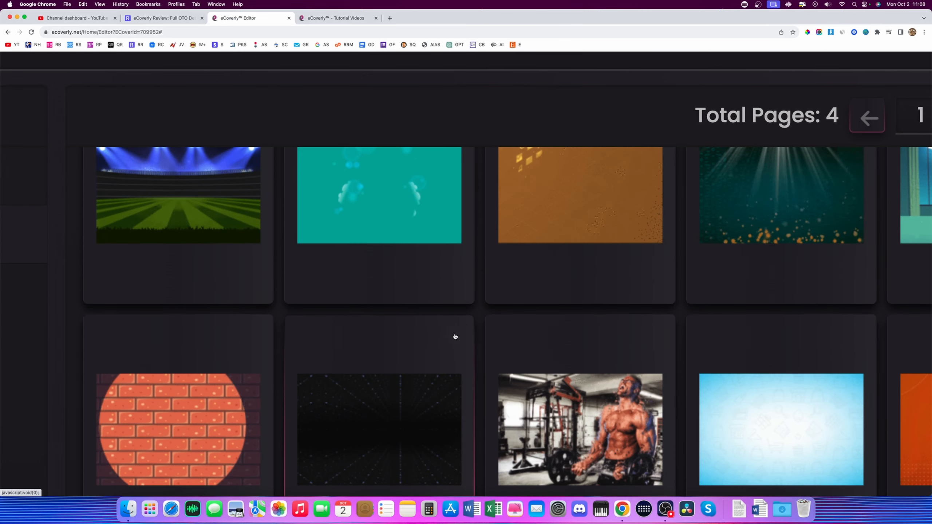
scroll(422, 362, "down", 3)
scroll(610, 343, "up", 10)
scroll(610, 342, "down", 5)
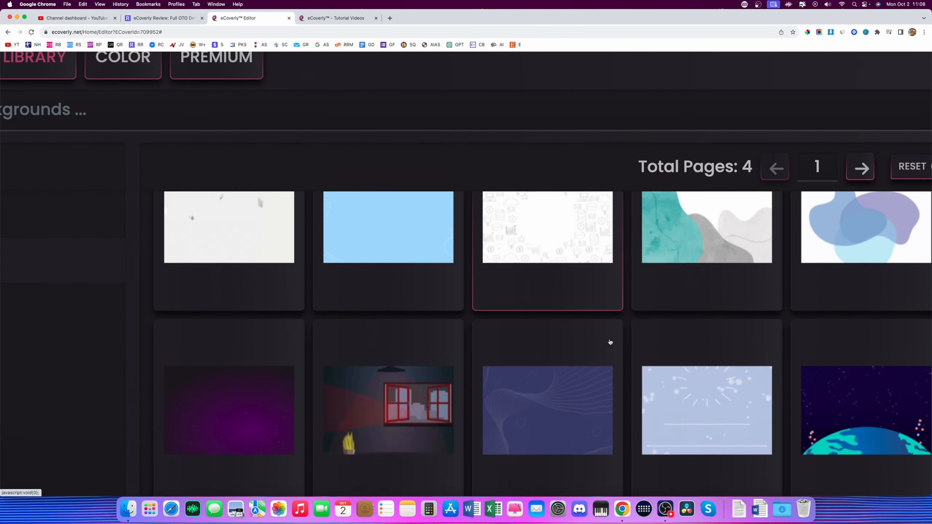
scroll(610, 342, "down", 3)
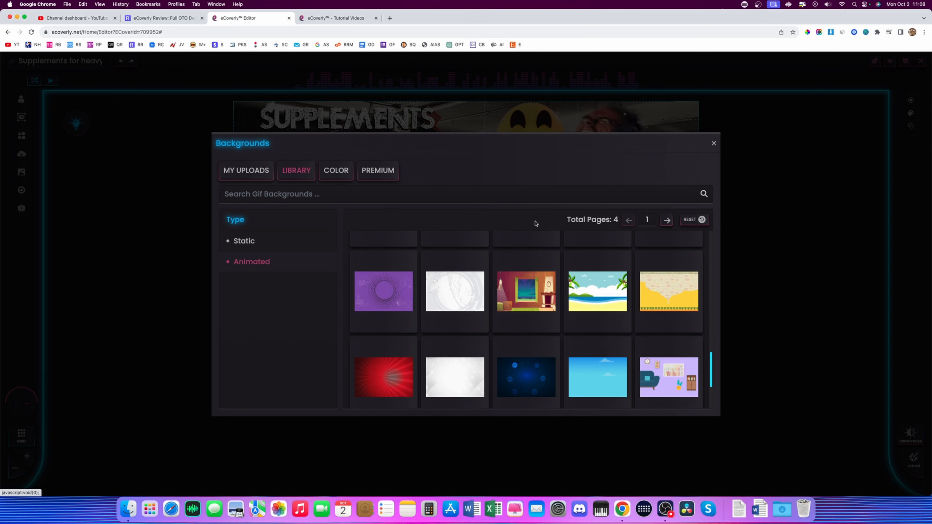
Examine the background colour options and the premium backgrounds, leaving the cover's background as it is
left_click(337, 172)
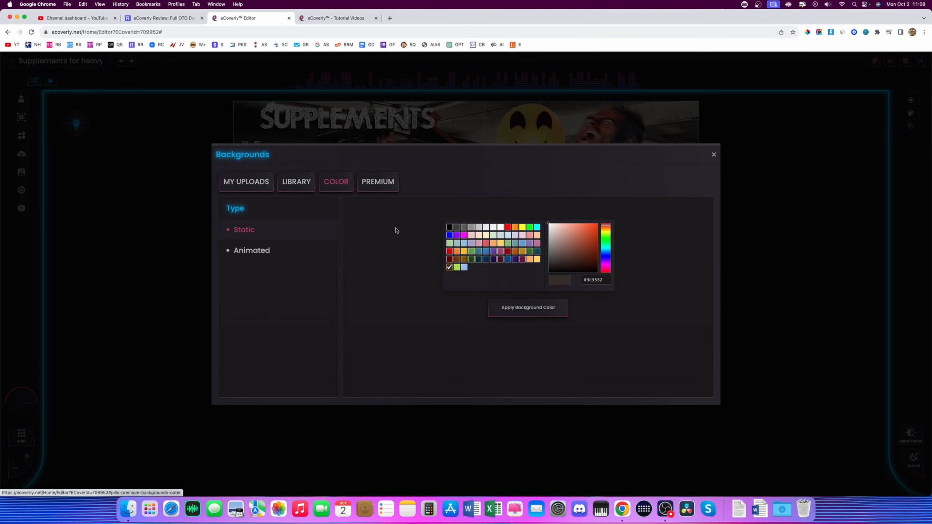
left_click(393, 186)
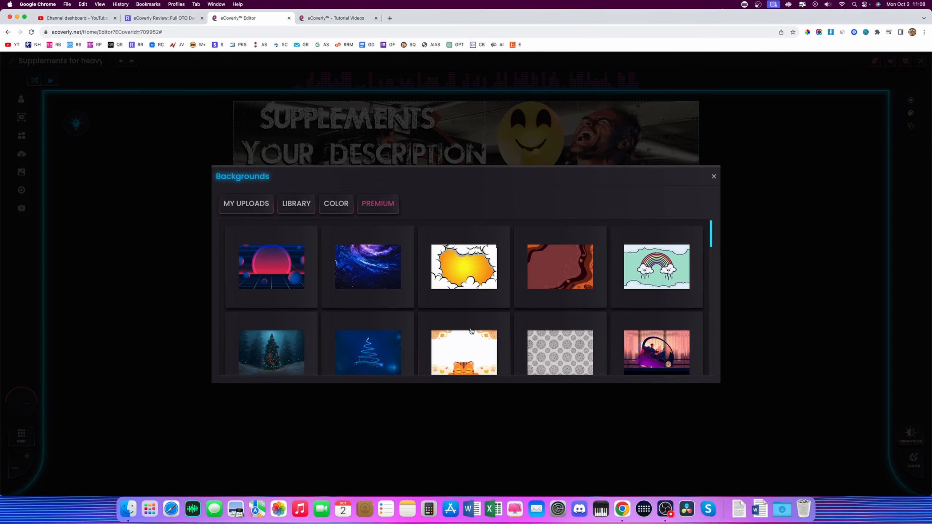
scroll(514, 337, "down", 5)
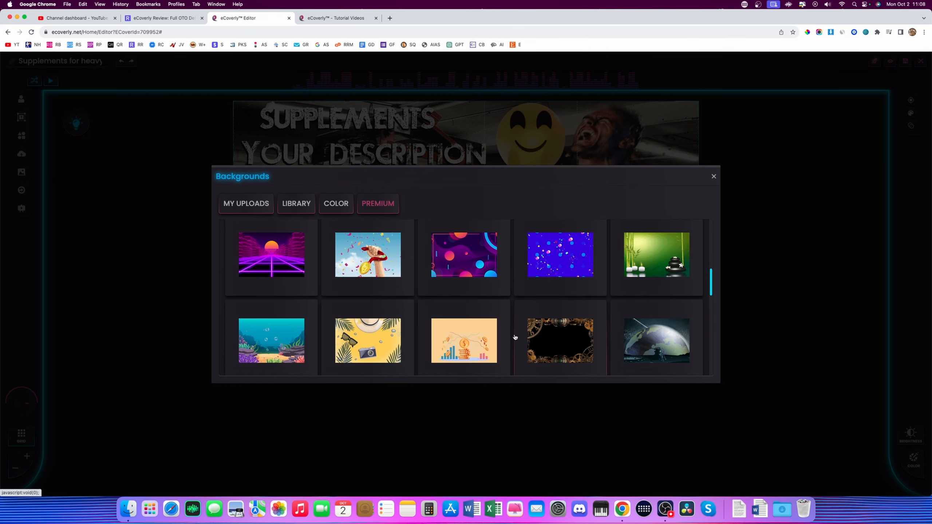
scroll(515, 332, "down", 2)
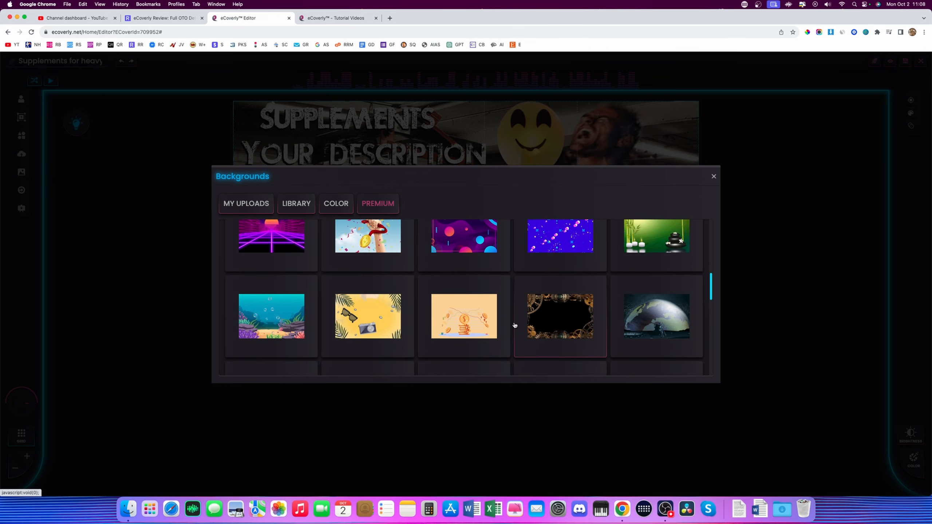
scroll(450, 323, "down", 5)
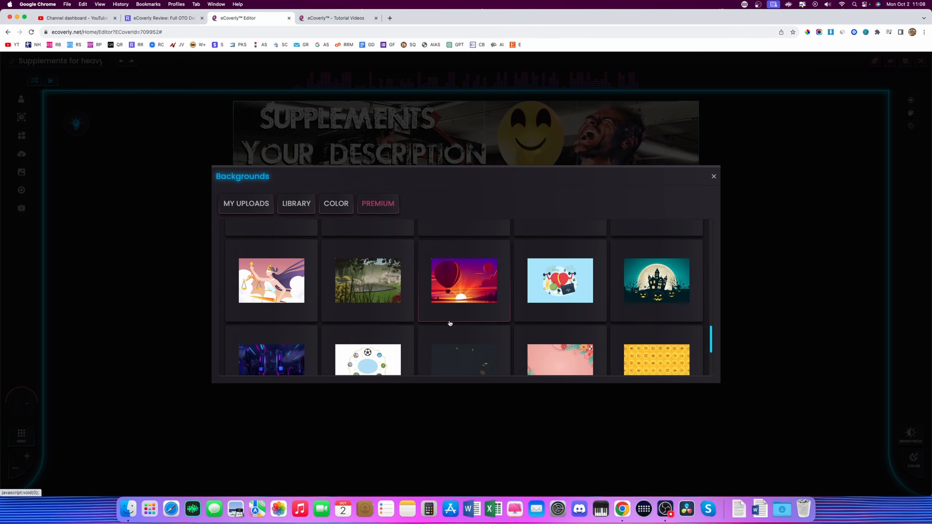
left_click(208, 265)
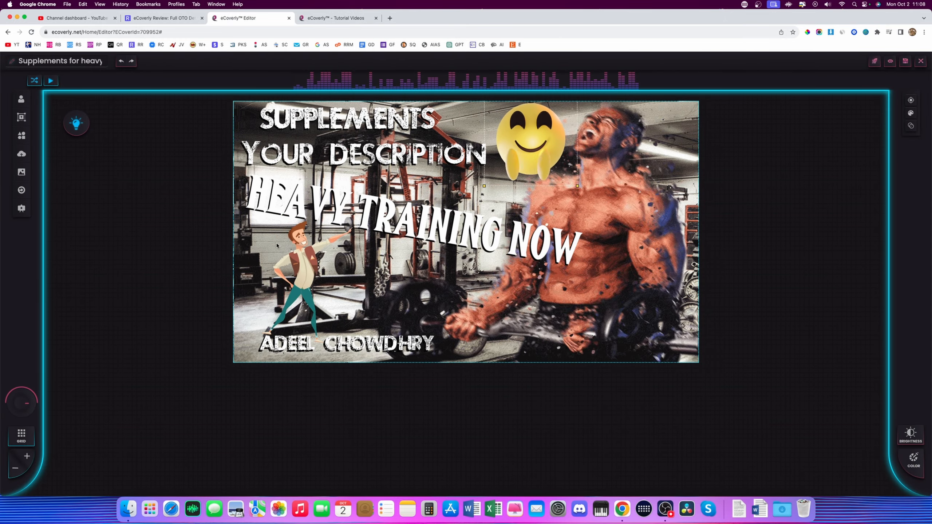
Nudge the "HEAVY TRAINING NOW" text slightly down and to the right, and reset the whole template to its original design
left_click(473, 236)
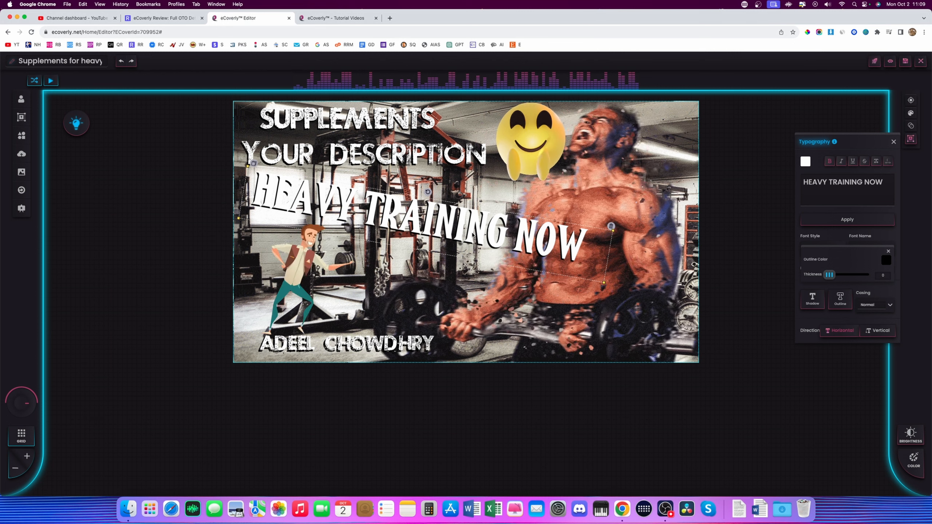
mouse_move(436, 216)
left_mouse_down()
mouse_move(458, 216)
mouse_move(439, 220)
left_mouse_up()
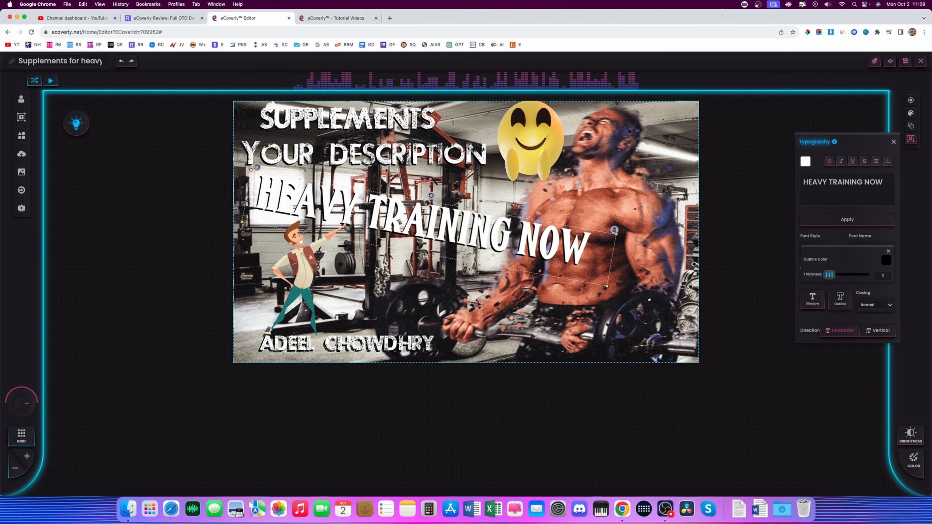
left_click(21, 190)
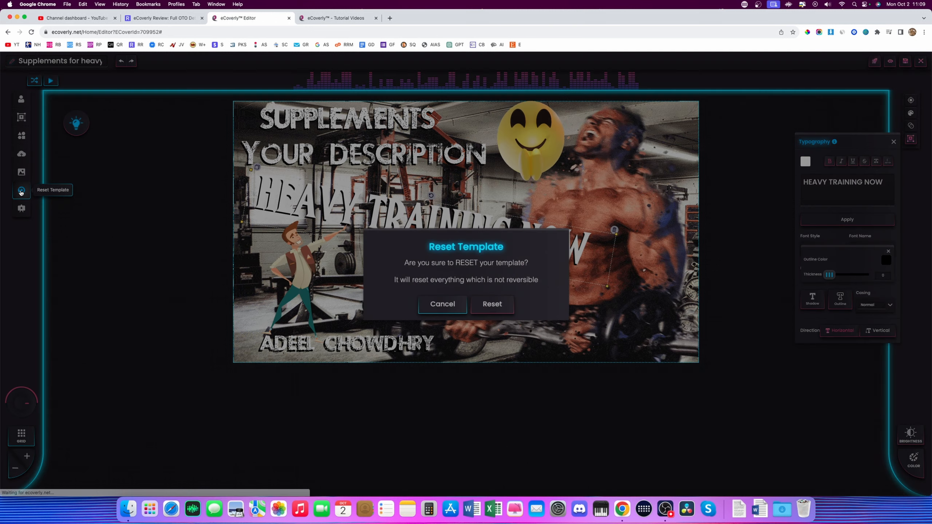
left_click(505, 312)
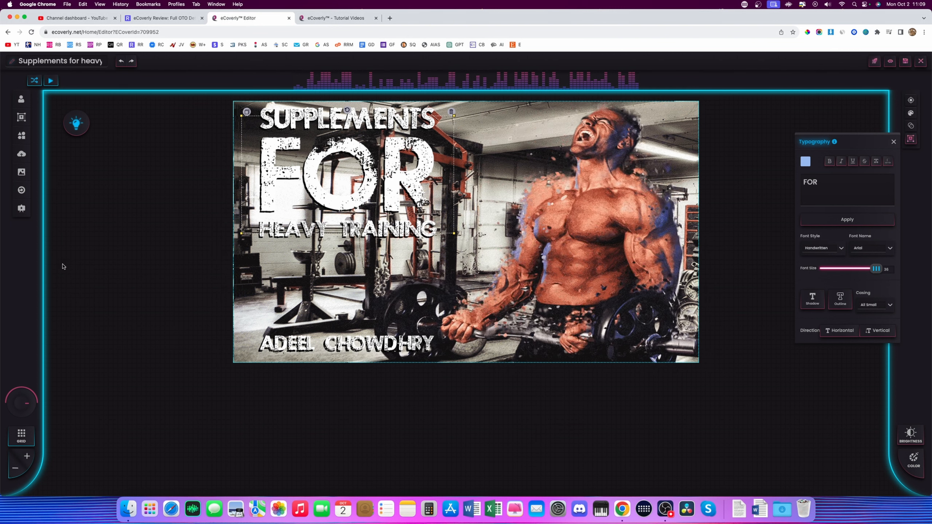
Try dimming the editor's brightness to about 75
left_click(15, 470)
left_click(27, 455)
left_click(910, 435)
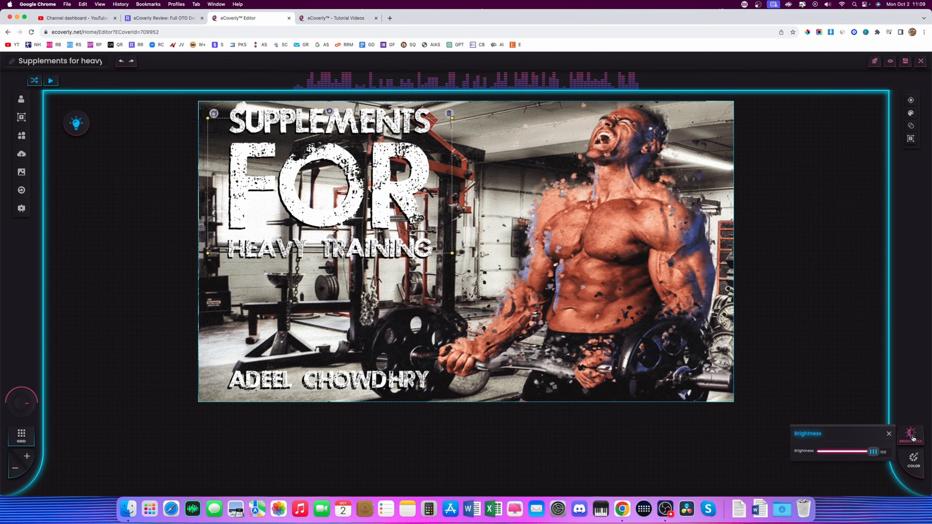
left_click_drag(872, 453, 854, 456)
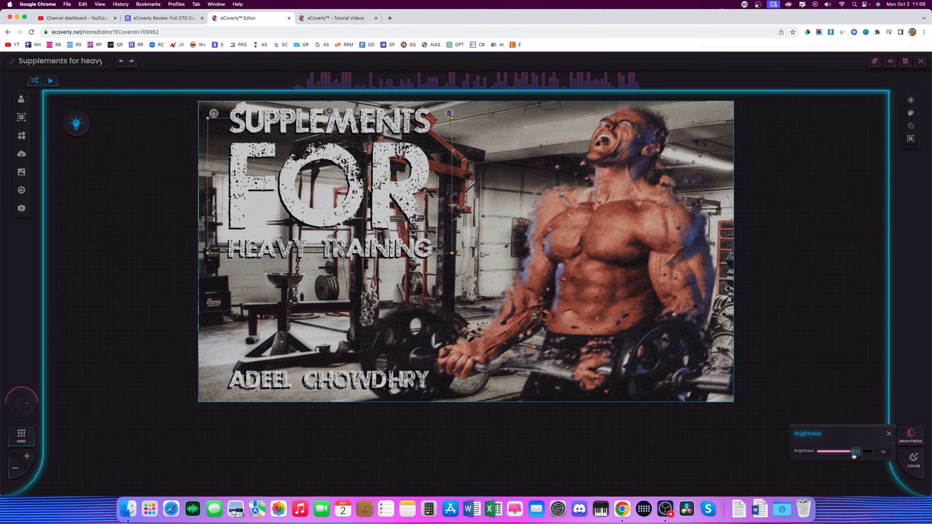
Try blue and cyan as the editor's glowing frame colour and set it to red
left_click(913, 459)
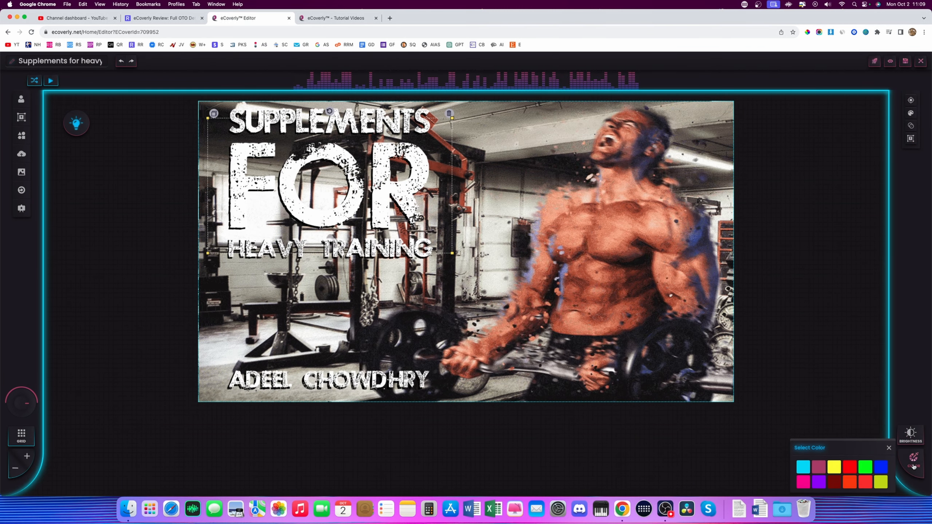
left_click(879, 471)
left_click(803, 469)
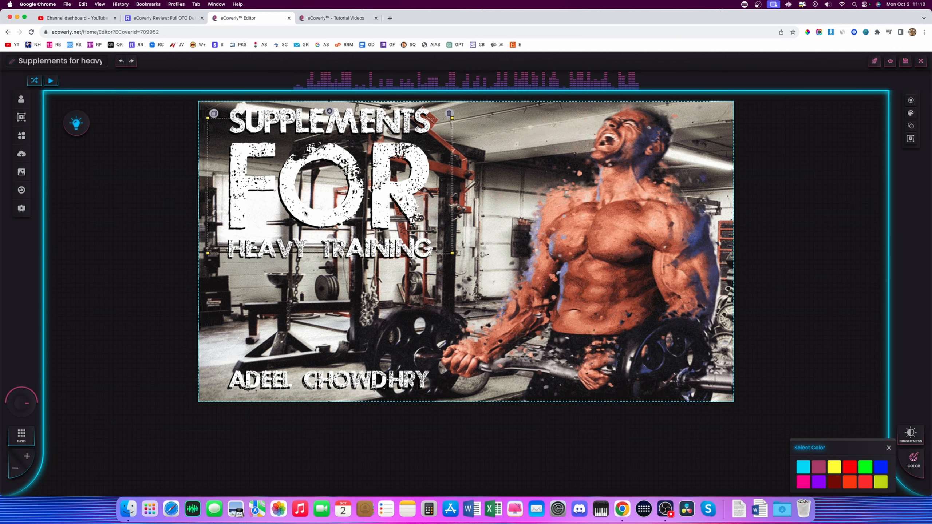
left_click(849, 468)
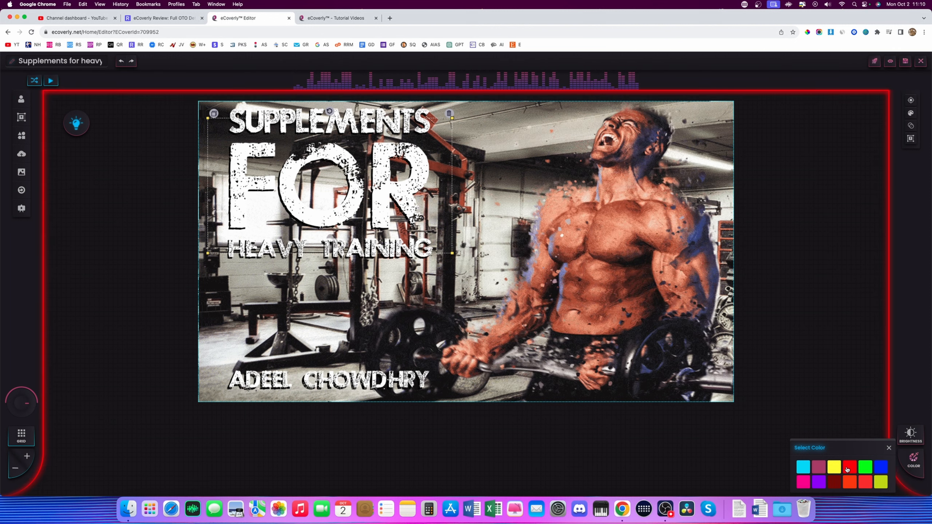
Set the editor's glowing frame colour to pink and rename the cover project as "test 1"
left_click(805, 482)
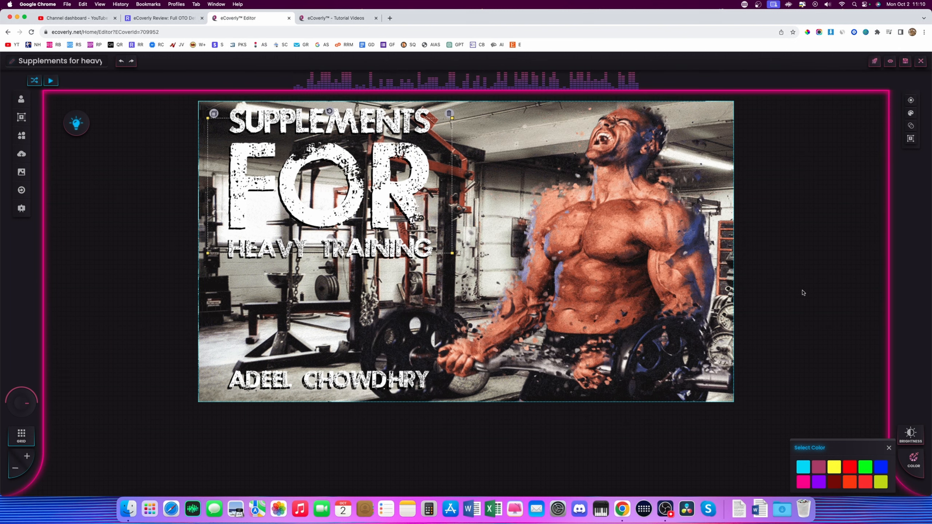
left_click(888, 447)
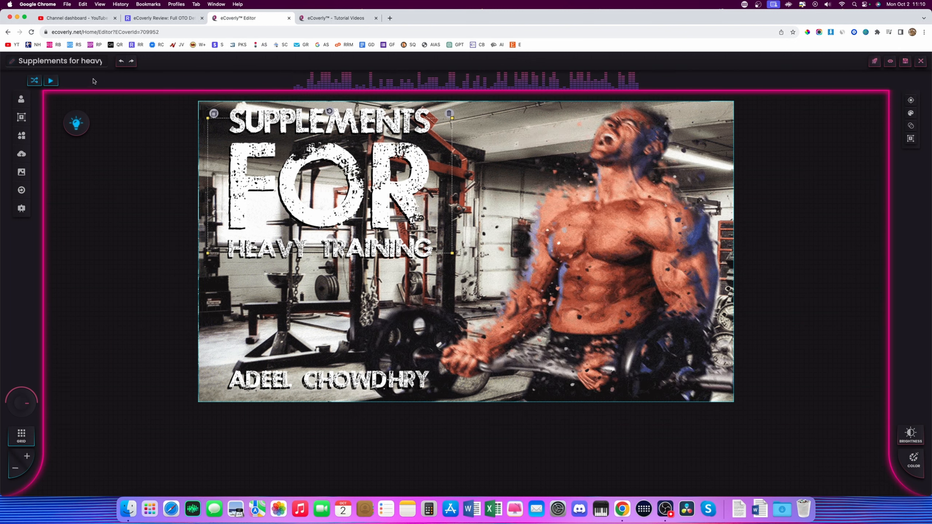
left_click(52, 60)
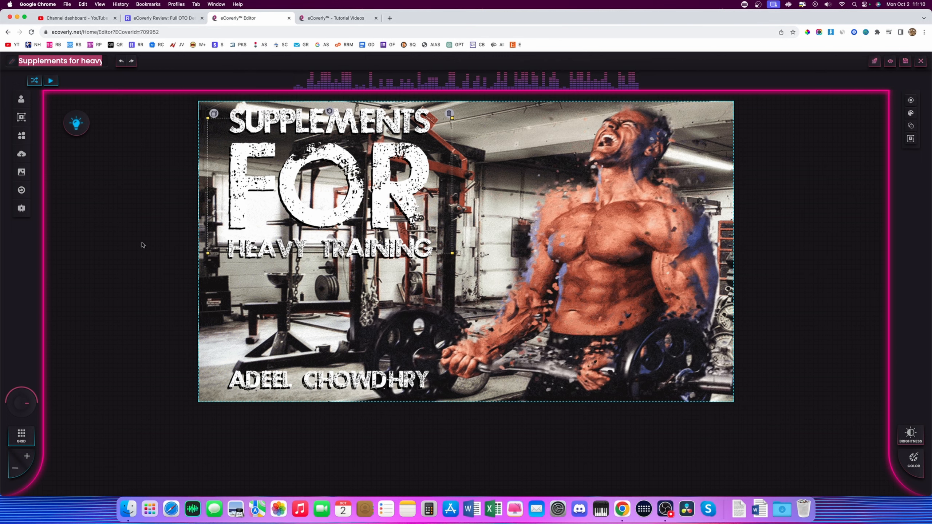
type("test 1")
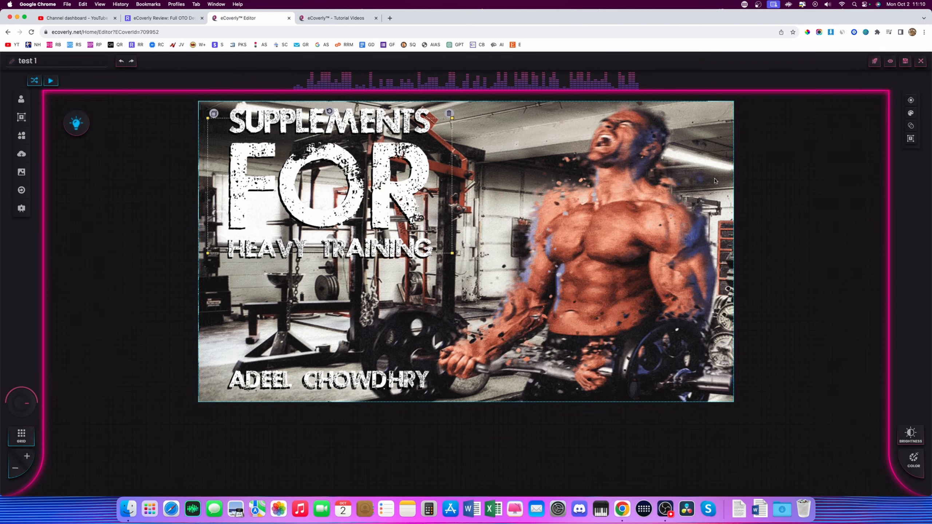
Check the preview of the last generated eCover, and generate the cover anew, confirming that the design is complete
left_click(890, 61)
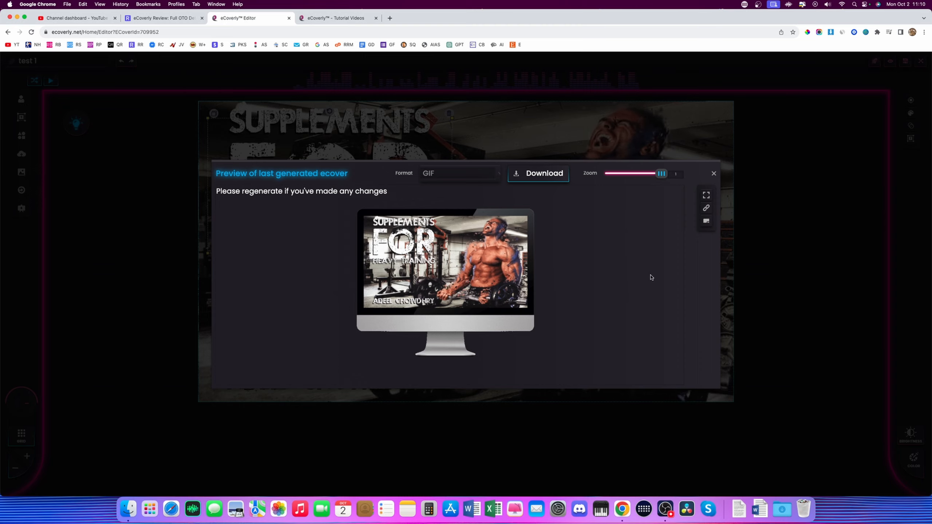
left_click(714, 175)
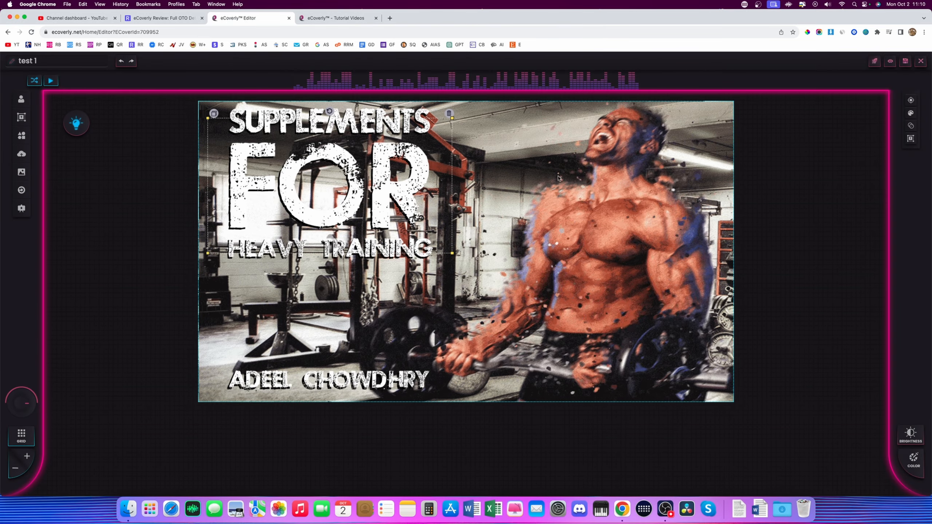
left_click(874, 61)
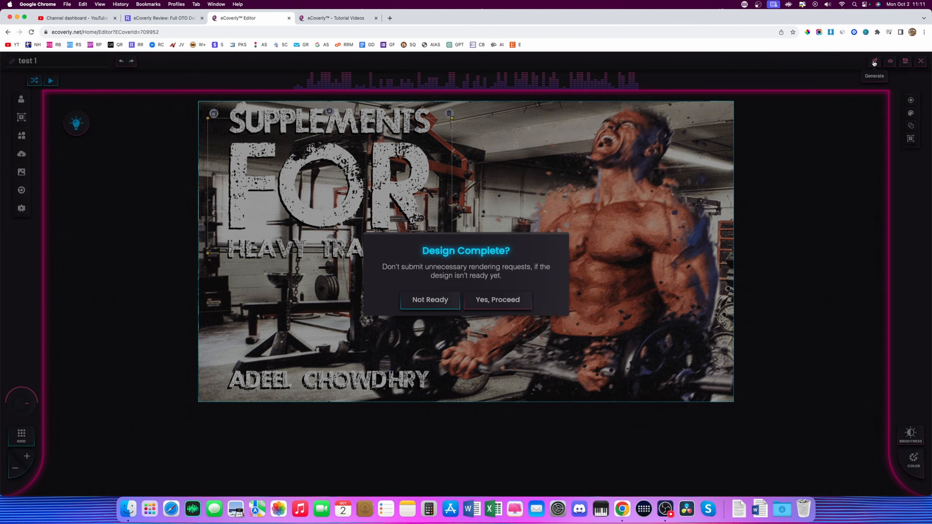
left_click(491, 304)
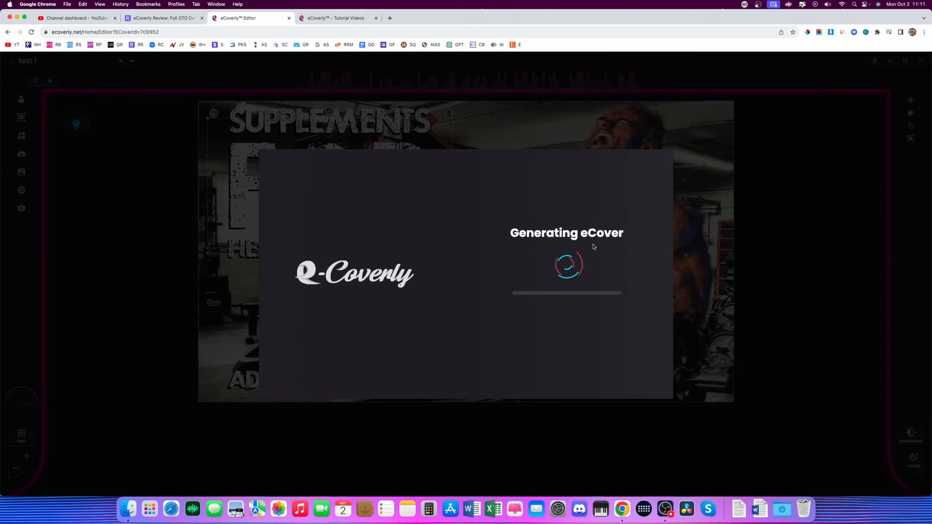